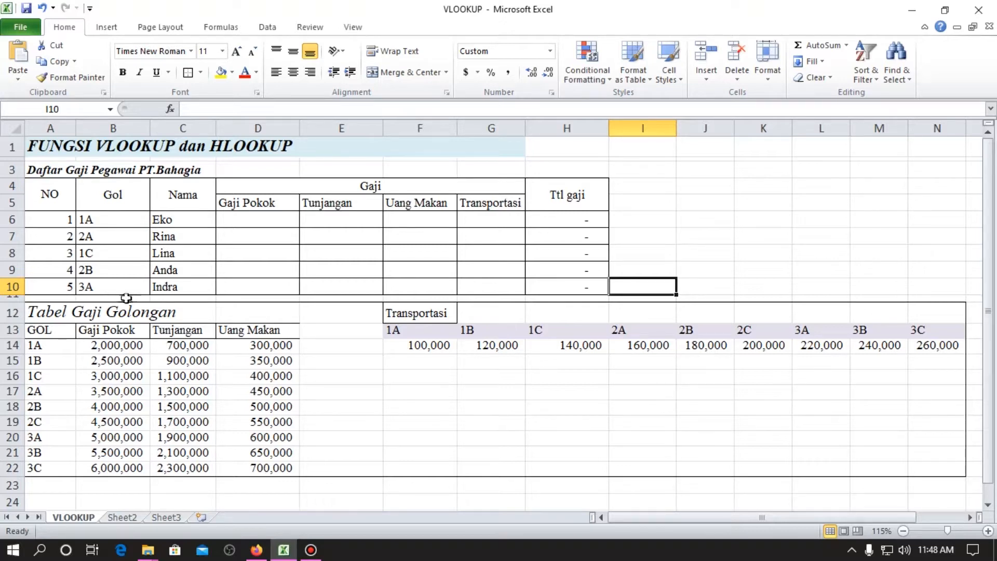
Apply an outside border around the whole worksheet range A1:N22.
drag(39, 148, 942, 464)
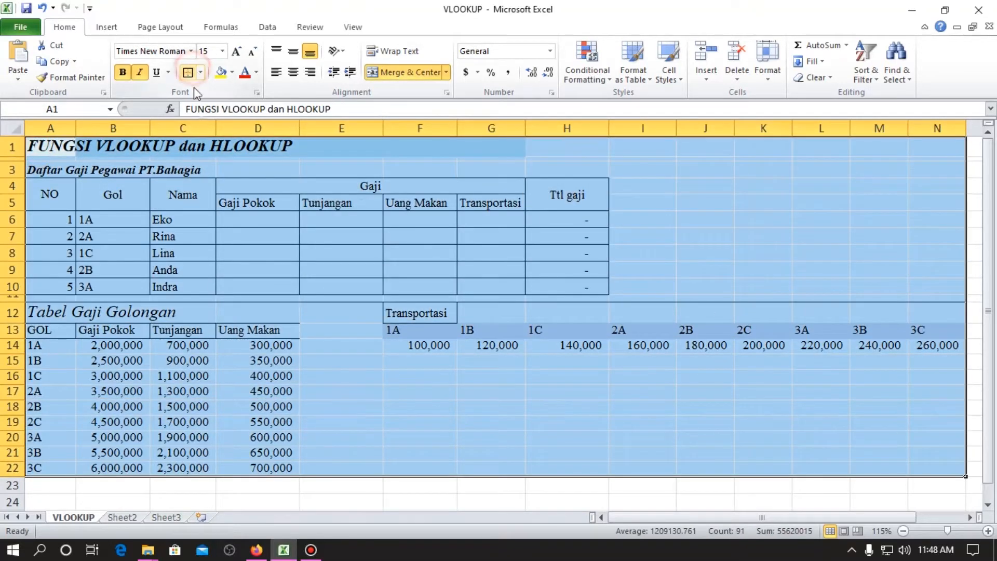
click(232, 234)
click(69, 170)
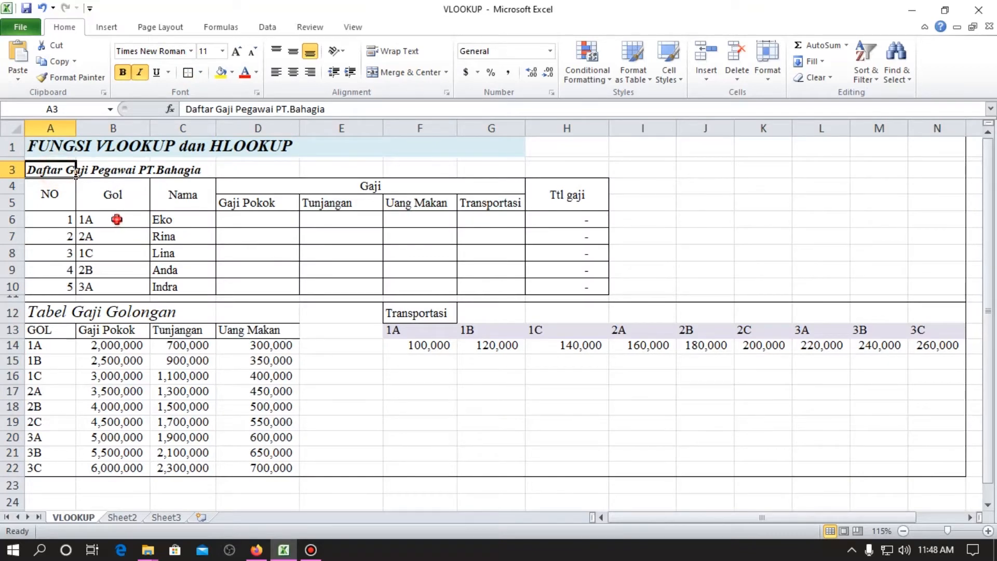
Examine the Gol and Nama entries, the four column headings under Gaji and the Ttl gaji column of the employee table.
drag(117, 220, 129, 288)
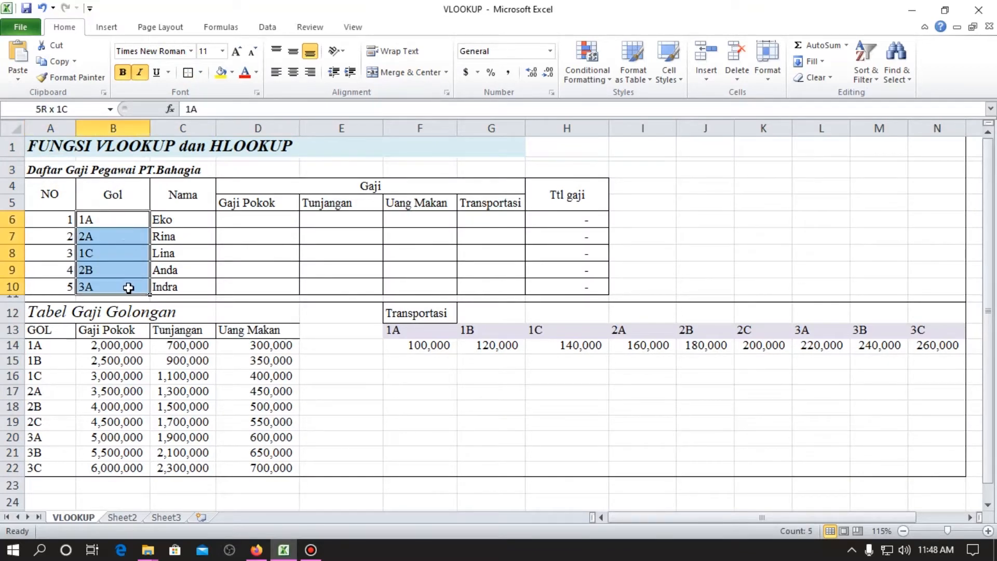
click(109, 256)
click(105, 273)
click(109, 286)
drag(187, 217, 191, 289)
click(163, 218)
click(166, 235)
click(202, 200)
click(338, 191)
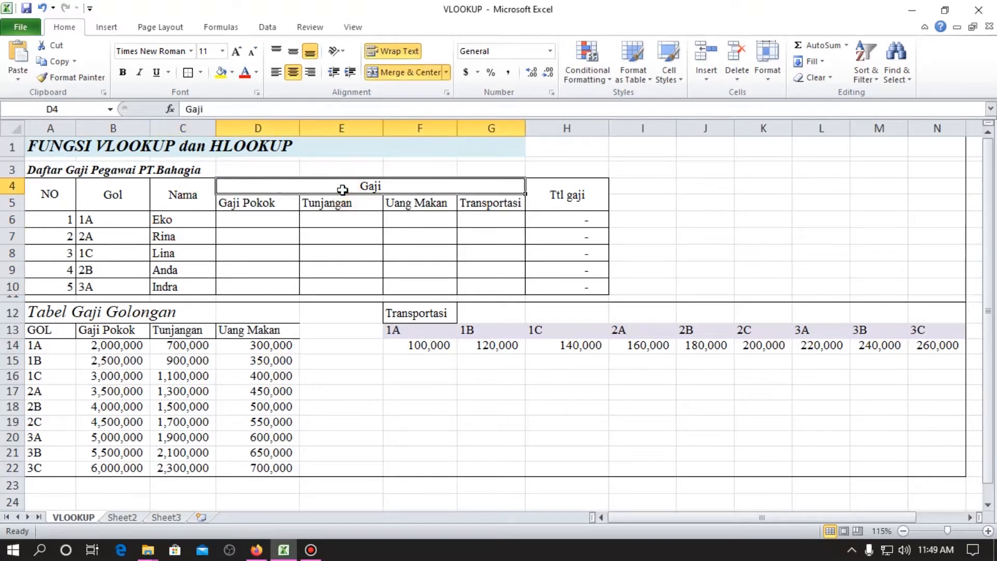
click(289, 208)
click(325, 201)
click(406, 197)
click(468, 196)
click(587, 224)
Enter a ? placeholder in D6 and copy it across the first employee's salary cells to G6.
click(270, 233)
click(270, 218)
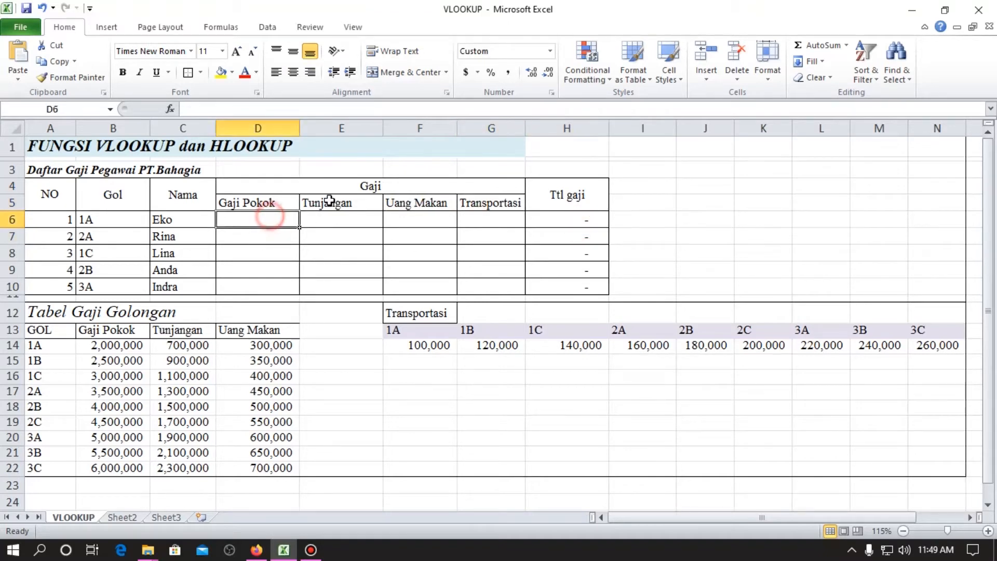
text(?)
key(ctrl+c)
key(shift+Right)
key(shift+Right)
key(shift+Right)
key(Return)
Copy the ? placeholders from D6:G6 down to the remaining employee rows, D7:G10.
key(shift+Right)
key(shift+Right)
key(shift+Right)
key(ctrl+c)
key(Down)
key(shift+Down)
key(shift+Down)
key(shift+Down)
key(shift+Right)
key(shift+Right)
key(shift+Right)
key(Return)
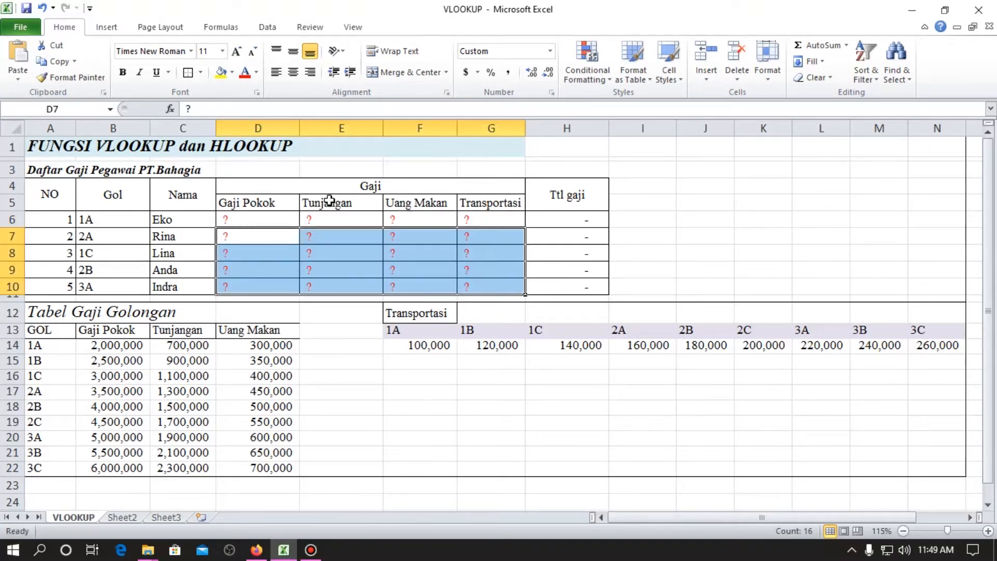
Compare the first employee's Gol code and salary cells with the matching row of Tabel Gaji Golongan.
key(Up)
key(Right)
key(Right)
key(Right)
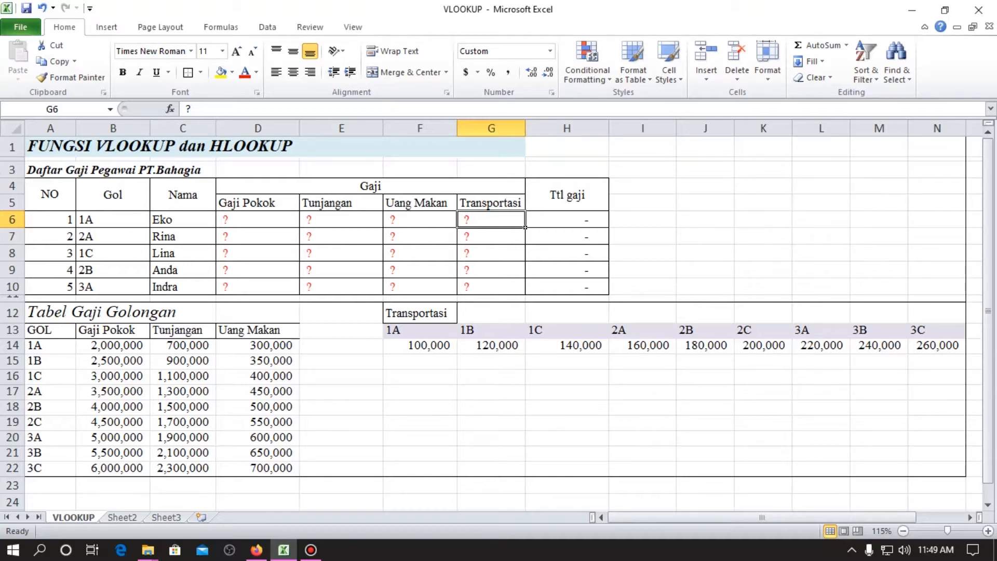
click(82, 222)
drag(38, 345, 279, 343)
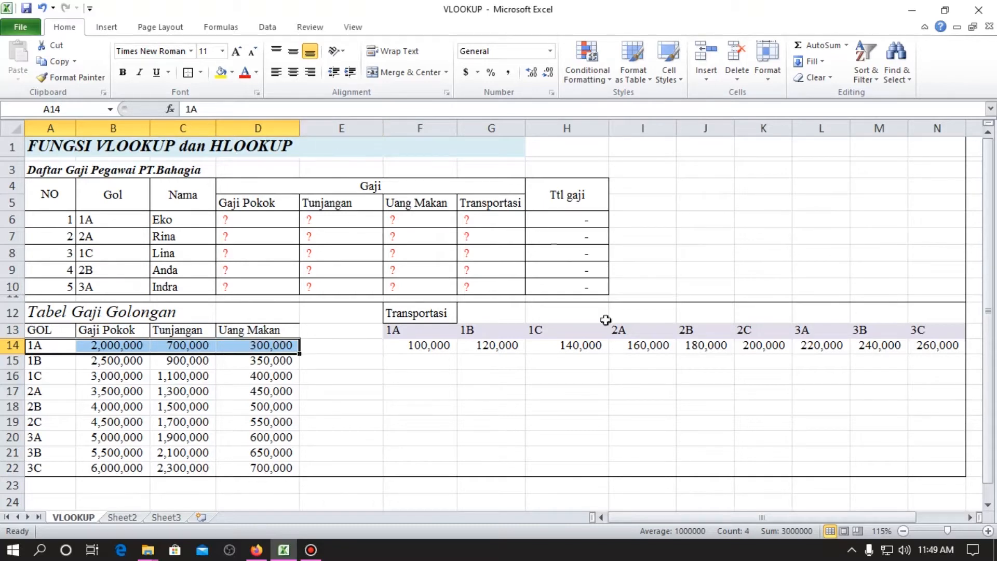
click(62, 375)
click(63, 219)
click(80, 218)
Examine the Gaji Pokok, Tunjangan and Uang Makan amounts in Tabel Gaji Golongan and the Transportasi amounts for each Gol code.
drag(55, 315, 282, 483)
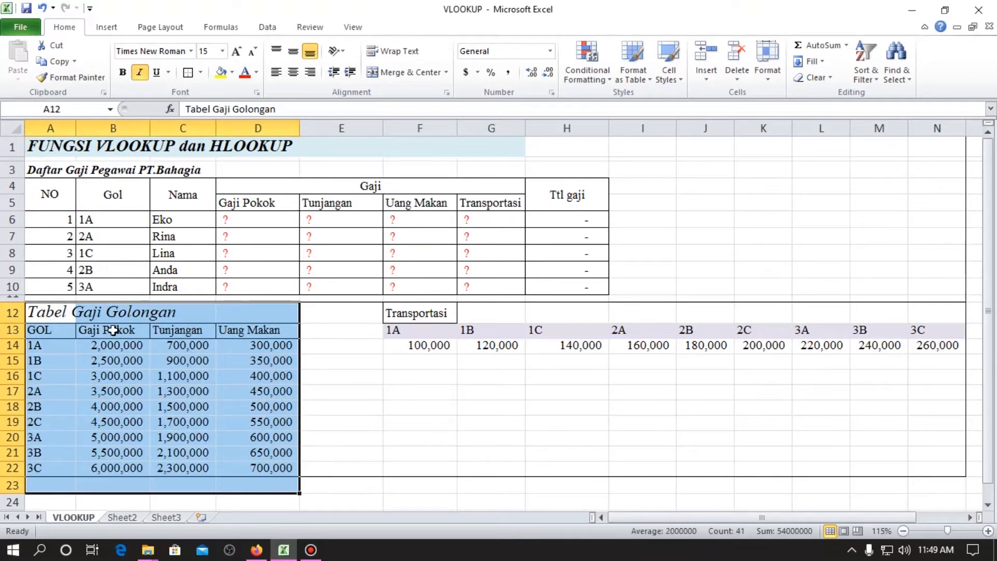
click(110, 330)
click(41, 347)
click(110, 358)
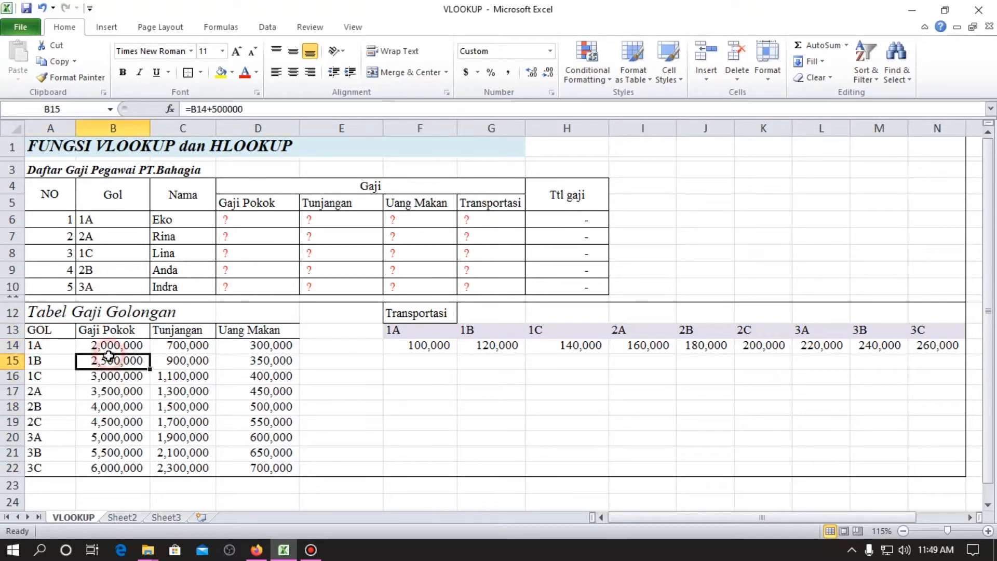
click(86, 467)
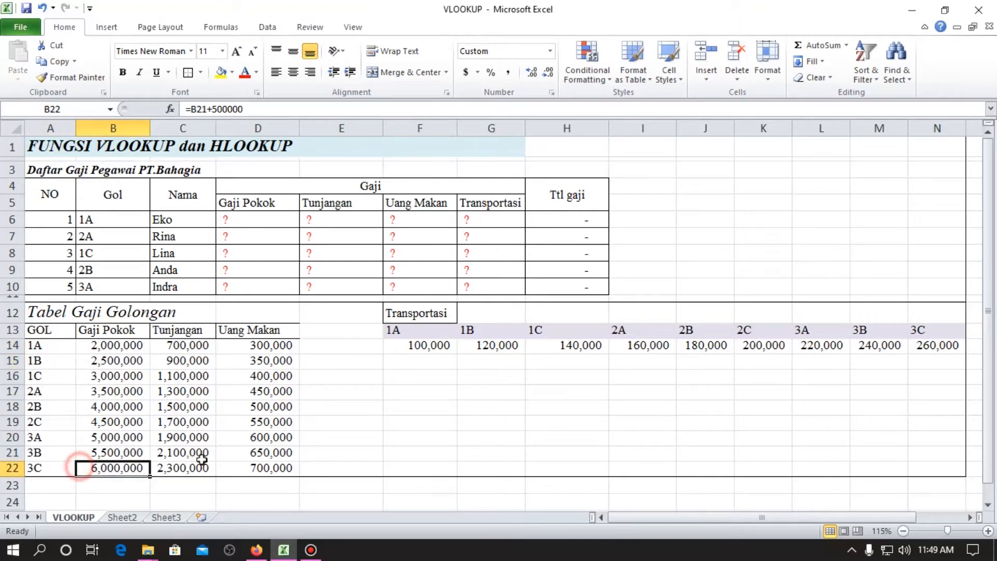
drag(134, 470, 263, 469)
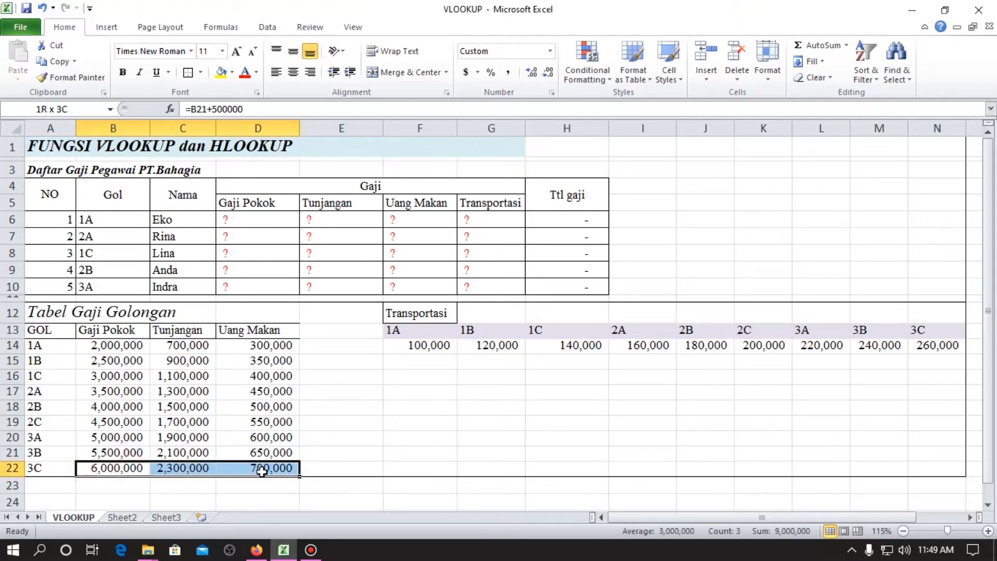
click(446, 313)
drag(430, 345, 938, 346)
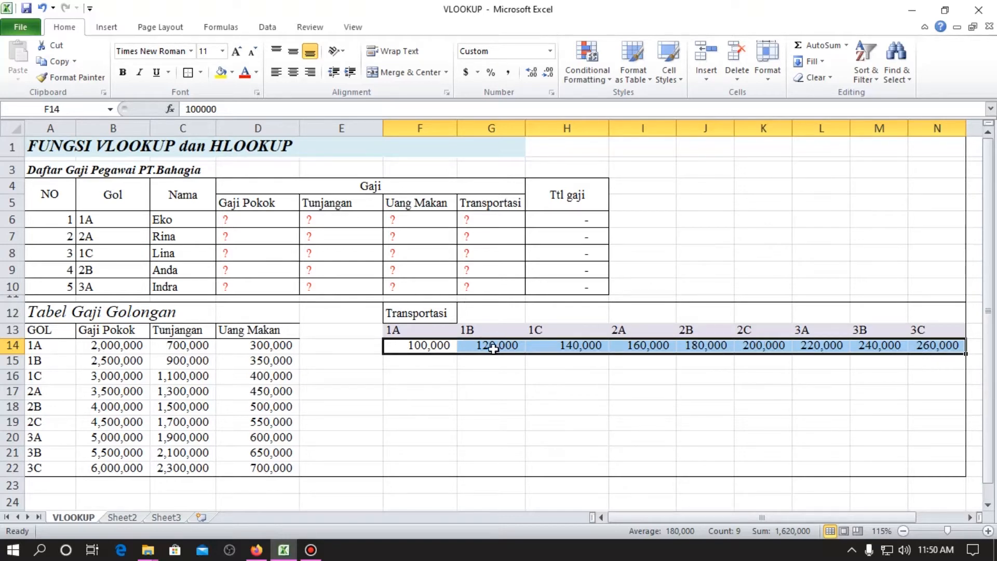
Clear the ? placeholders from the salary cells D6:G10.
drag(259, 223, 492, 290)
key(Delete)
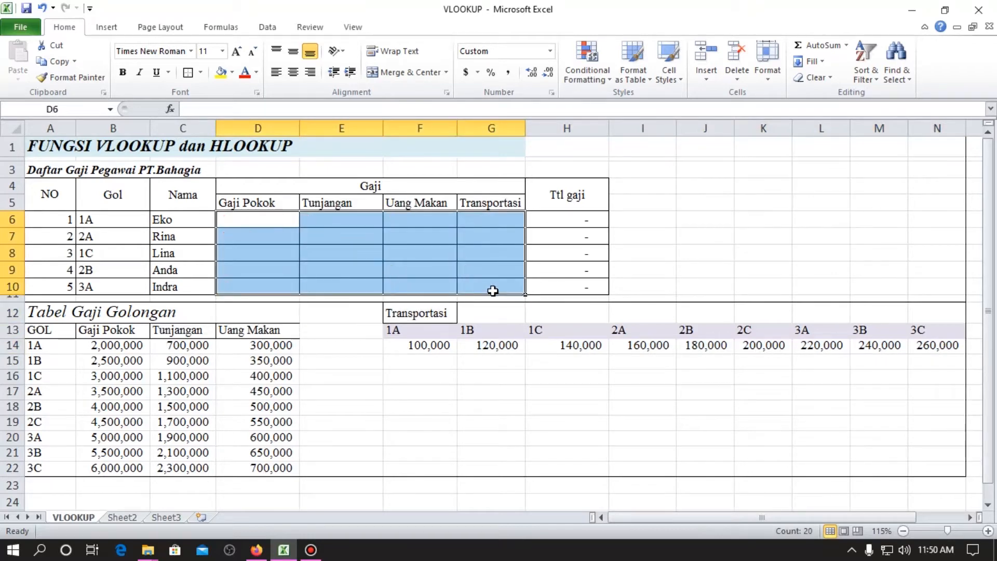
key(Up)
key(Down)
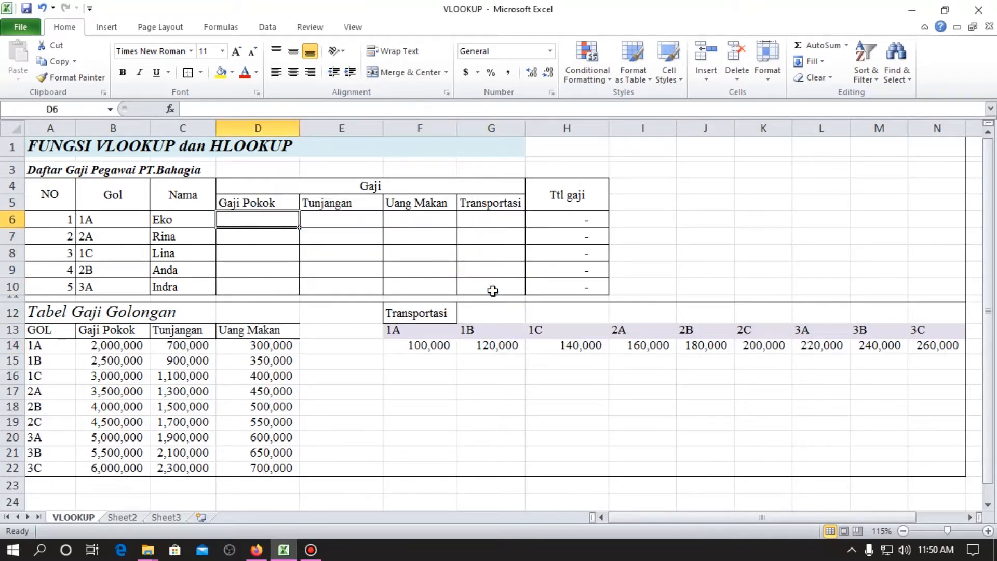
Begin a VLOOKUP formula in D6 with the Gol code in B6 as the lookup value.
text(=vlookup)
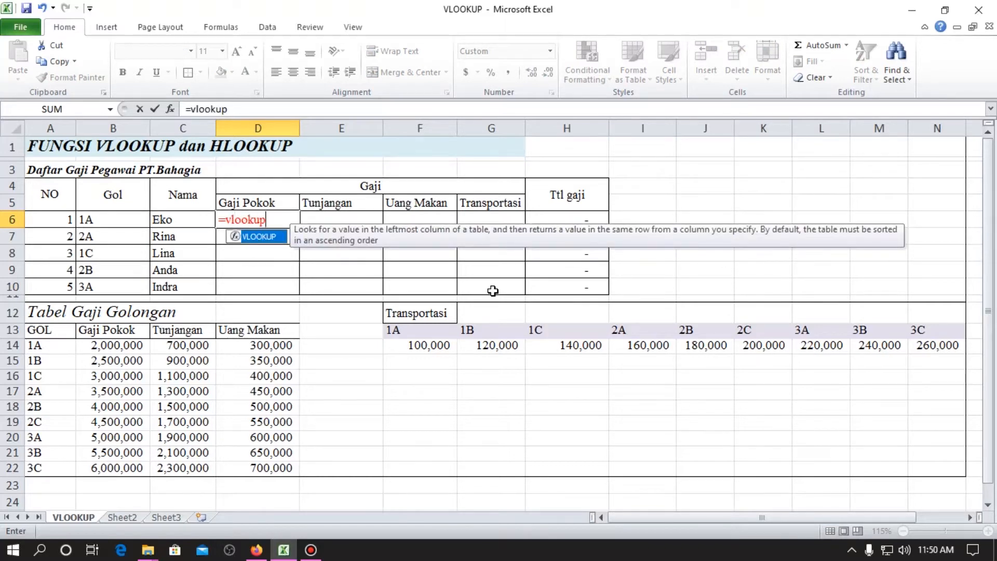
text(()
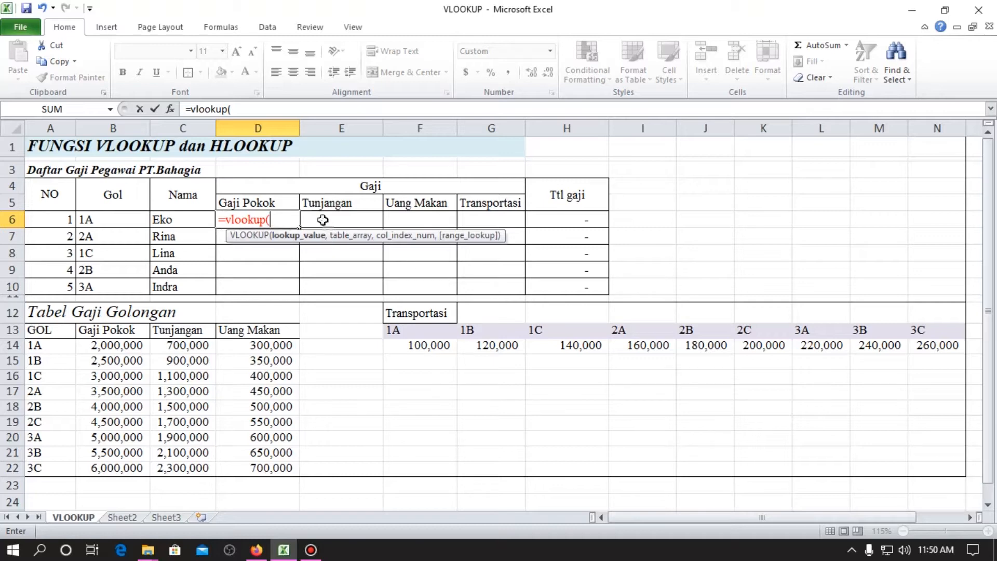
click(103, 221)
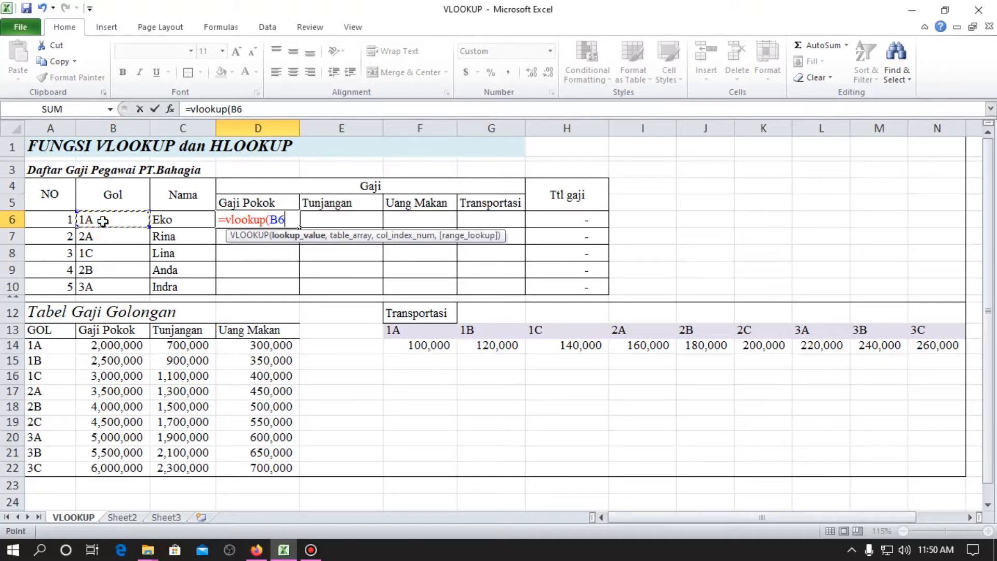
text(,)
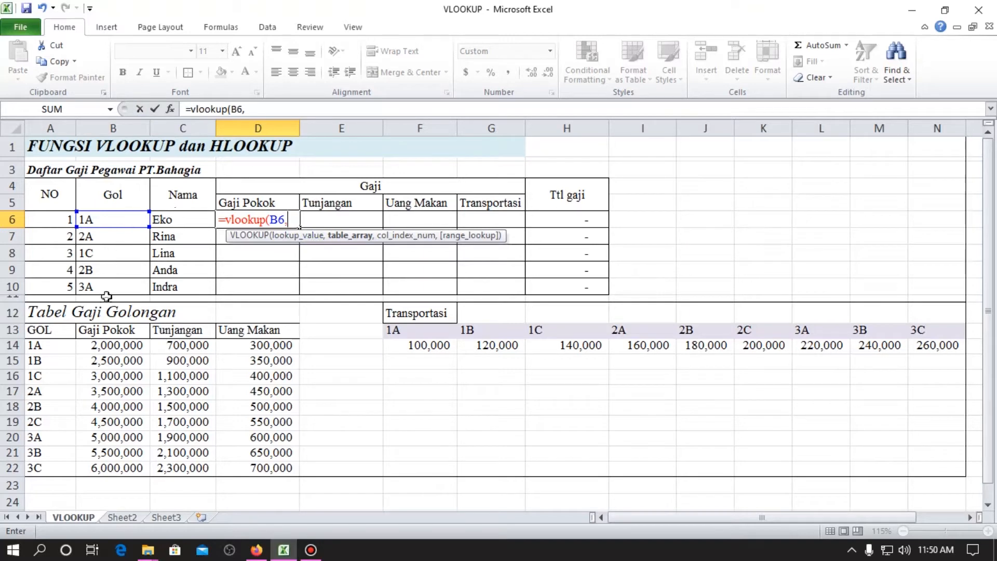
Add the Tabel Gaji Golongan data as the formula's table array with absolute references, $A$14:$D$22.
click(48, 349)
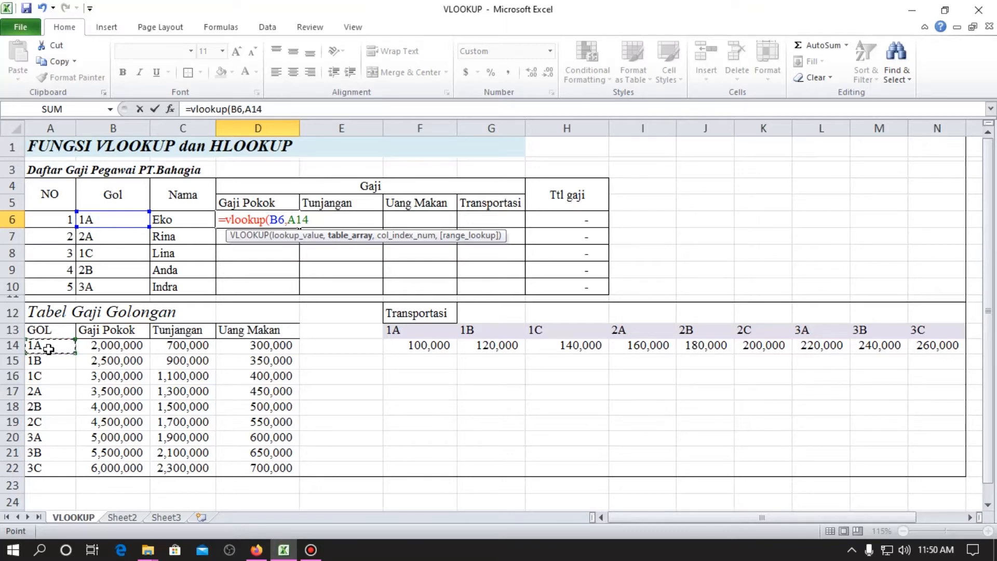
key(shift+Right)
key(shift+Right)
key(shift+Right)
key(shift+Down)
key(shift+Down)
key(shift+Down)
key(shift+Down)
key(shift+Down)
key(shift+Down)
key(shift+Down)
key(shift+Down)
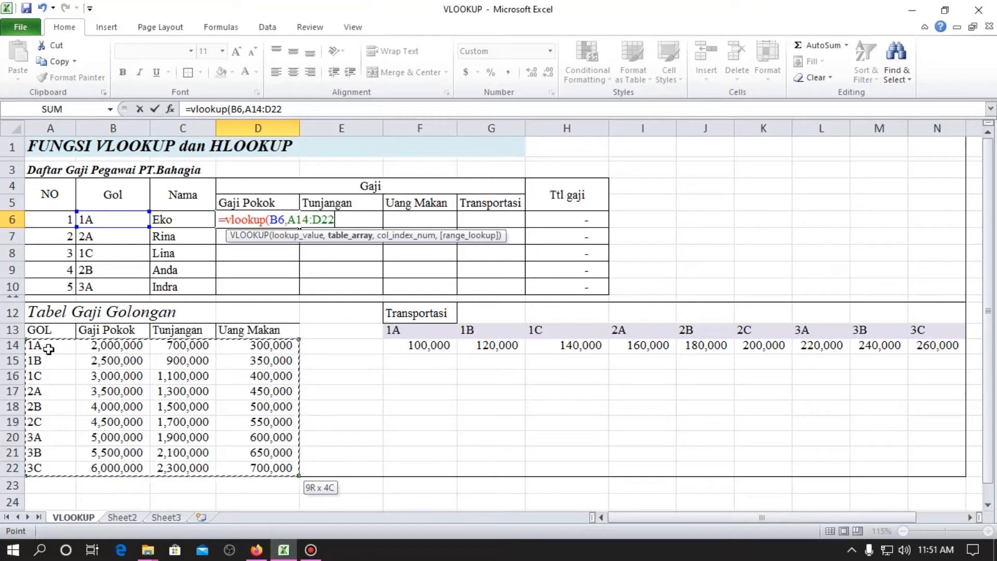
key(F4)
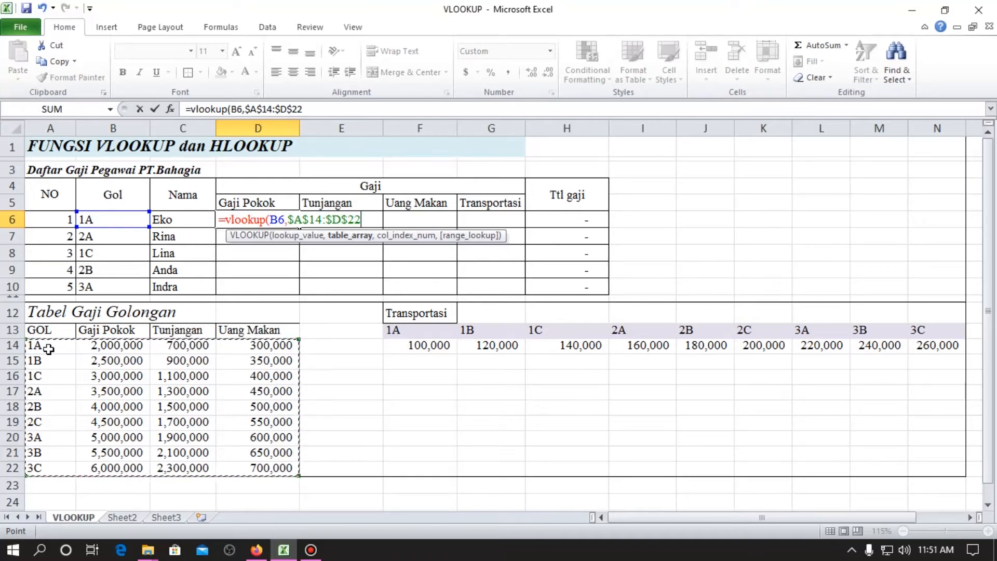
text(,)
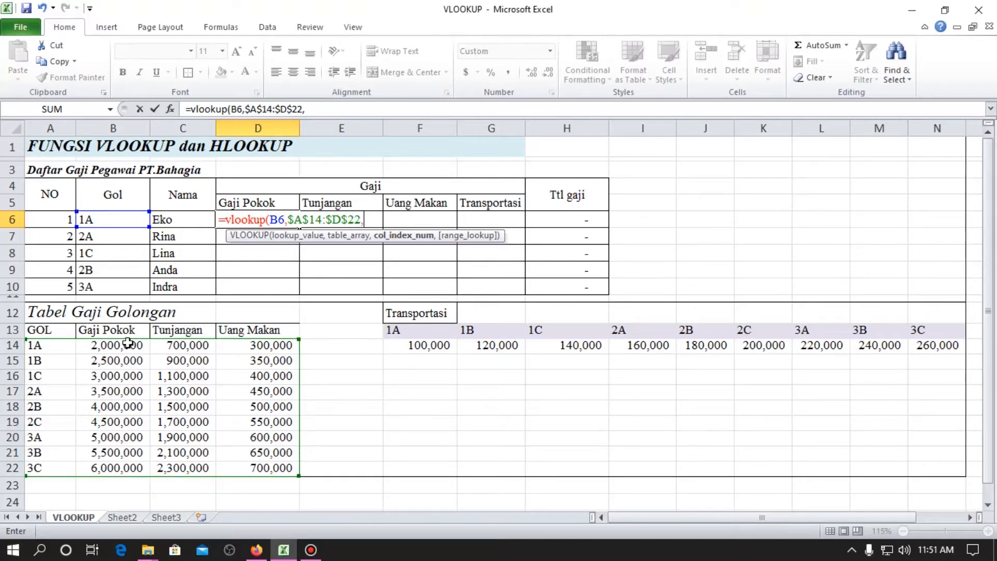
Complete the D6 VLOOKUP formula with column index 2 and range lookup 0.
text(2,0)
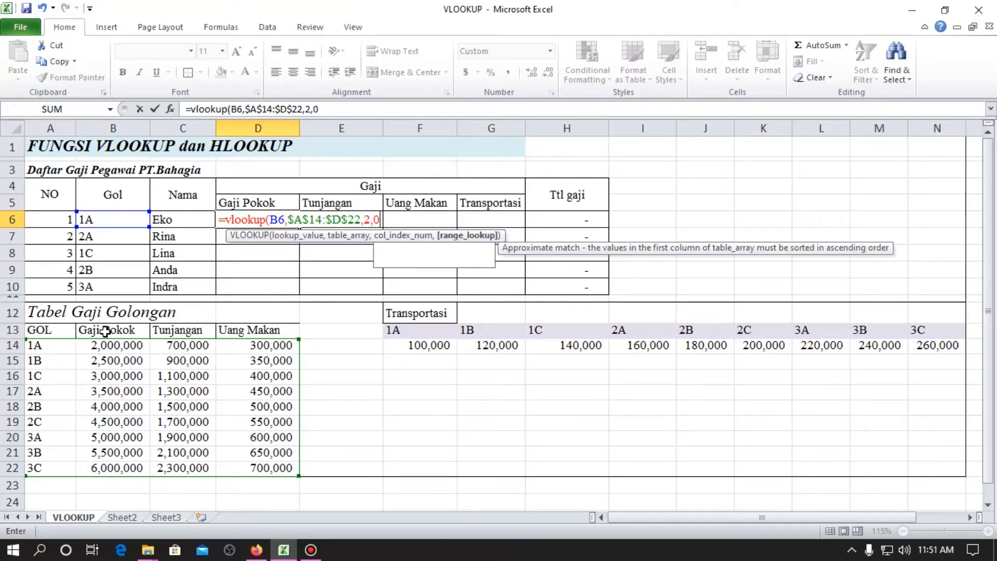
text())
key(Return)
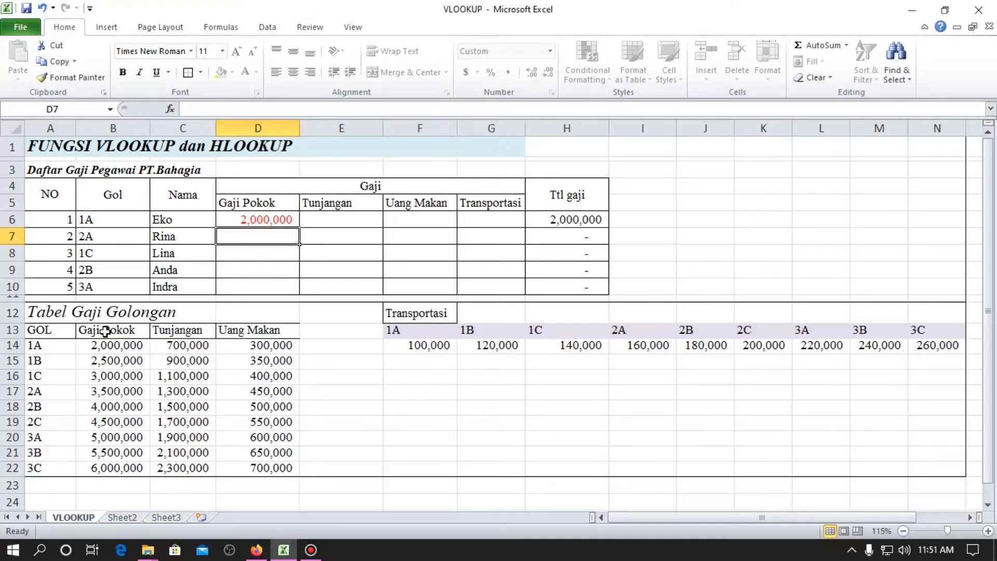
Copy the Gaji Pokok formula from D6 down to D7:D10 for the other employees.
key(Up)
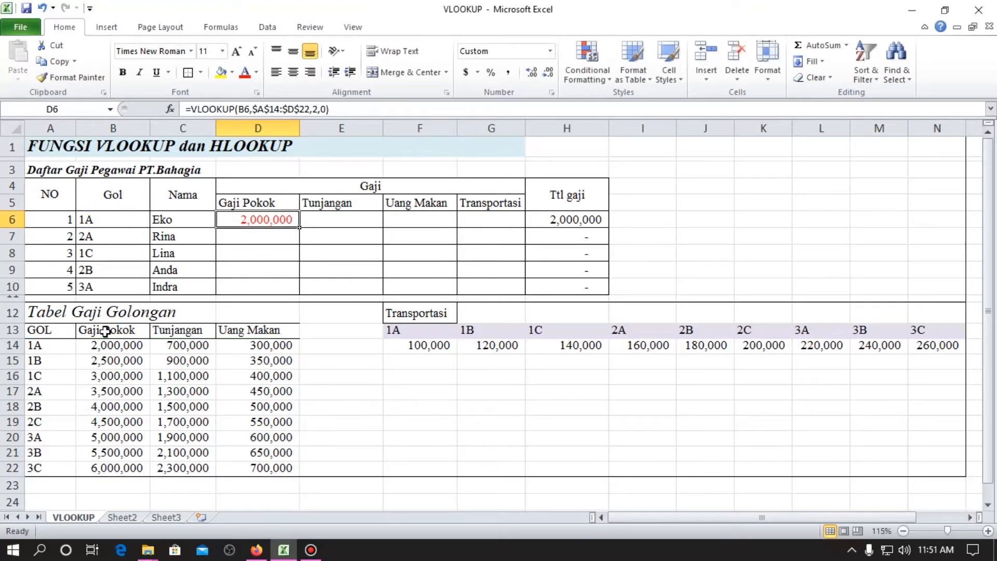
click(347, 109)
key(Escape)
key(ctrl+c)
key(Down)
key(shift+Down)
key(shift+Down)
key(shift+Down)
key(ctrl+v)
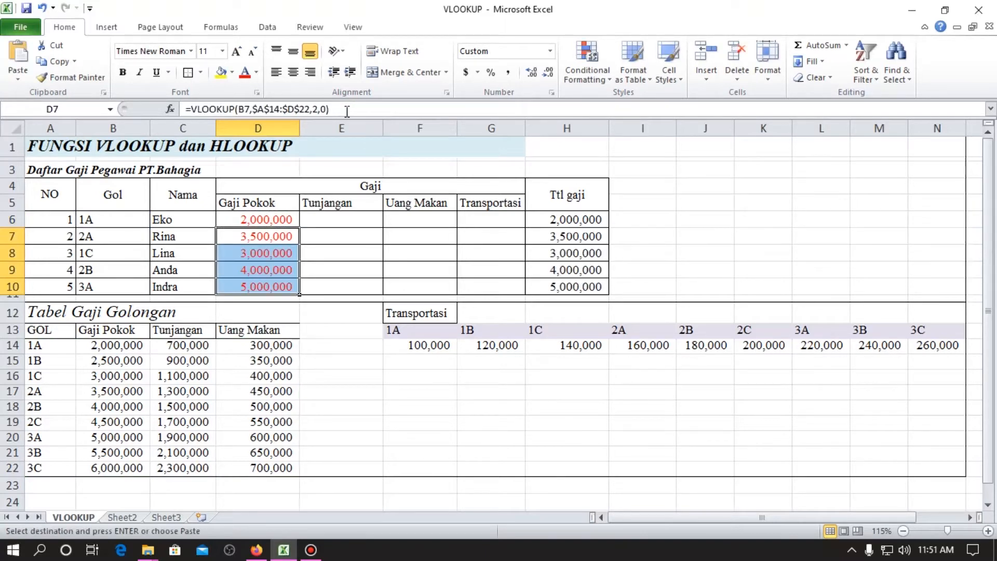
key(Up)
key(shift+Down)
key(shift+Down)
key(shift+Down)
key(shift+Down)
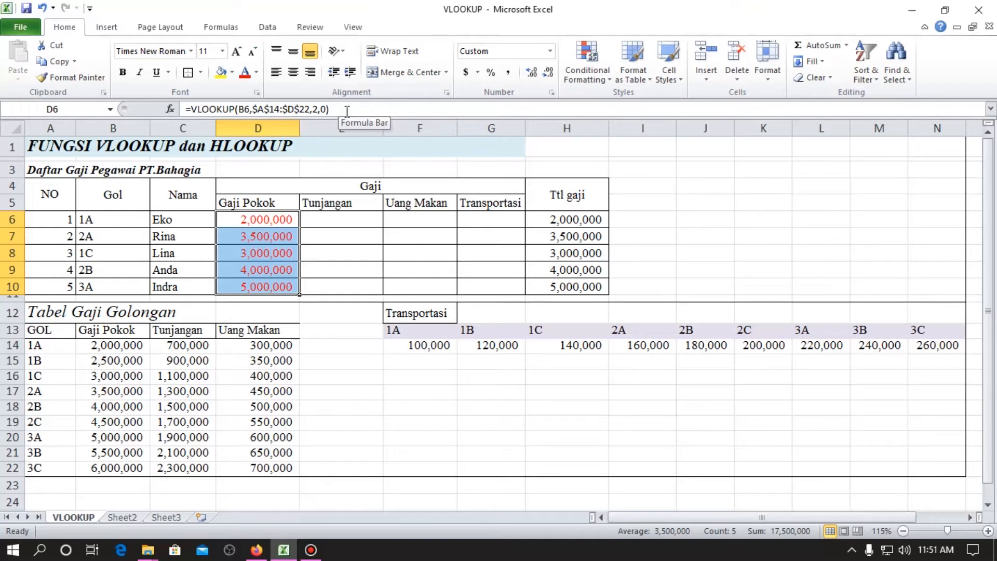
Copy the formula text =VLOOKUP(B6,$A$14:$D$22,2,0) from D6 into the Tunjangan cell E6.
click(238, 221)
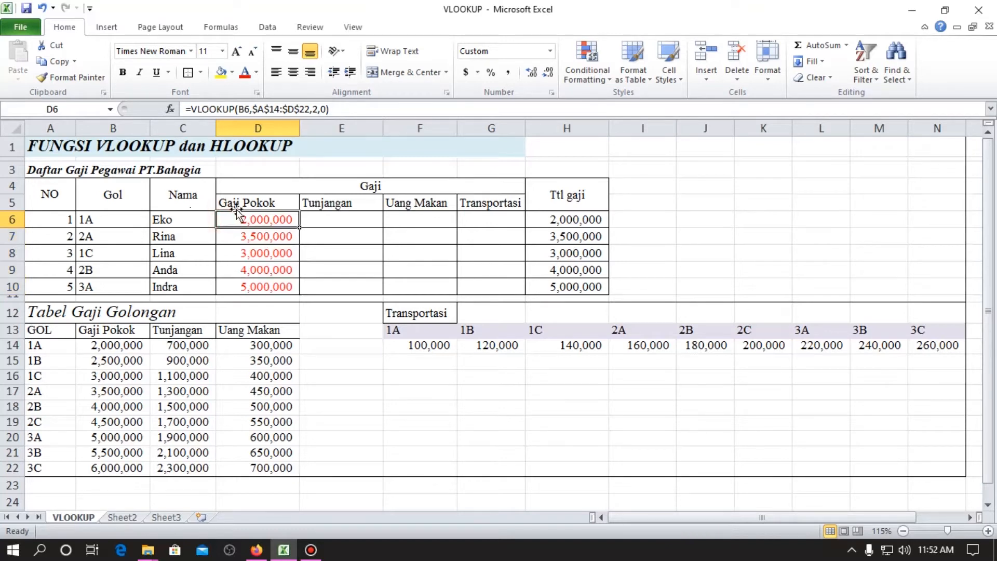
drag(190, 109, 378, 113)
key(Escape)
drag(333, 109, 182, 109)
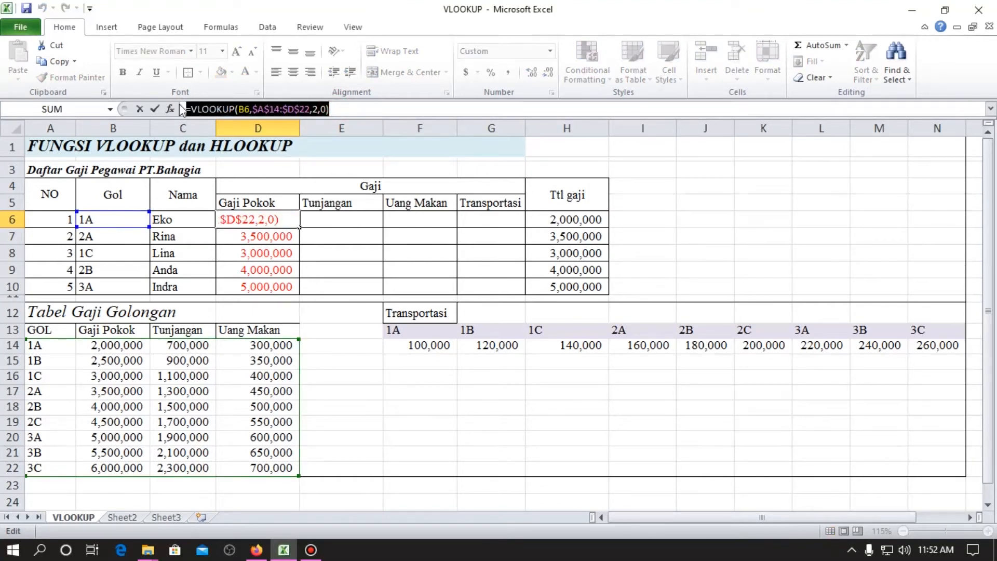
key(Escape)
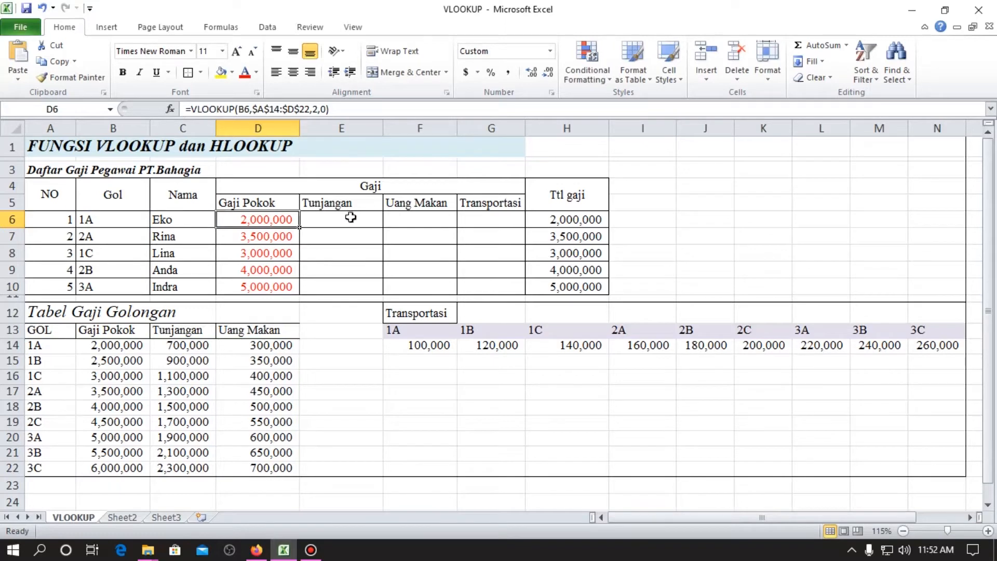
click(351, 218)
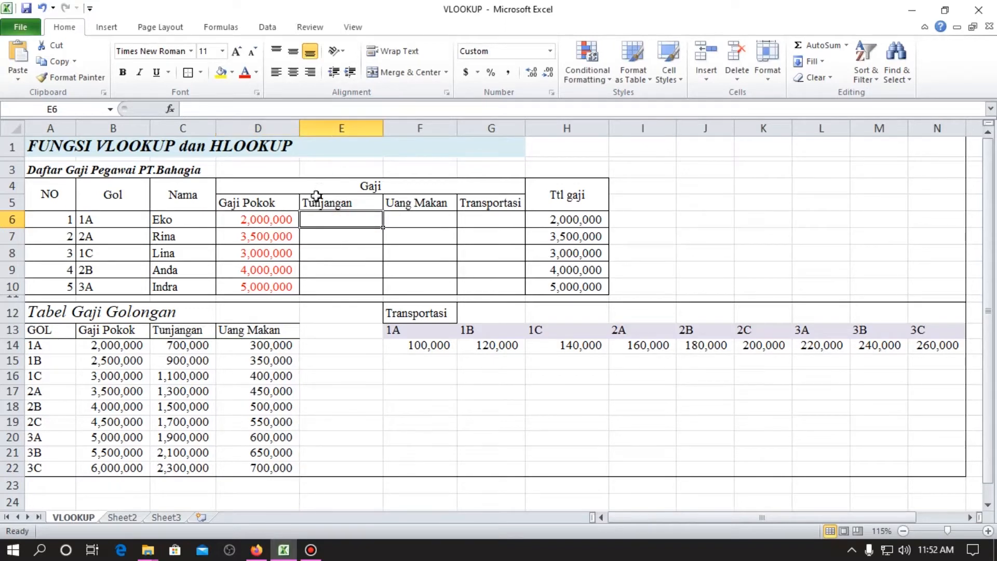
key(F2)
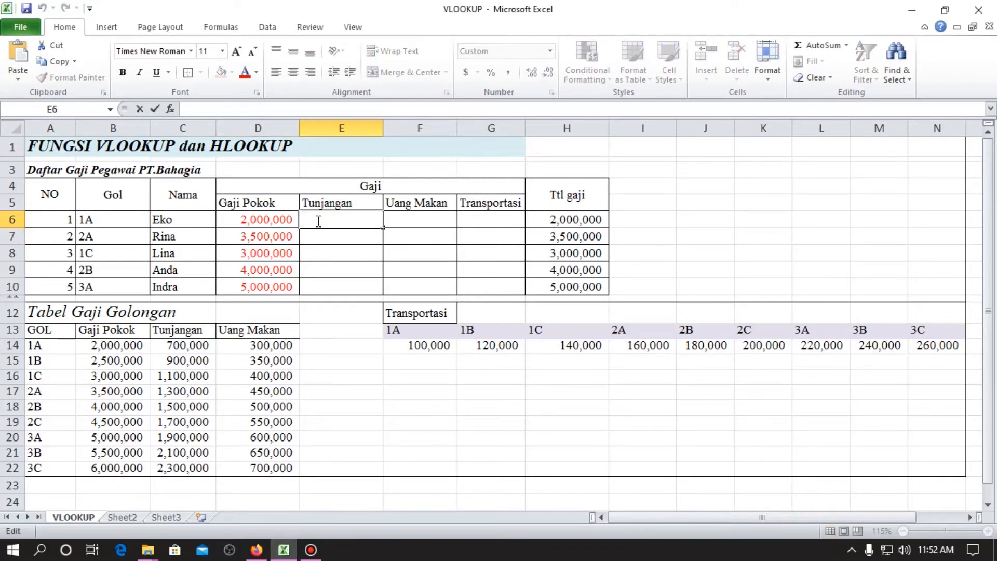
key(ctrl+v)
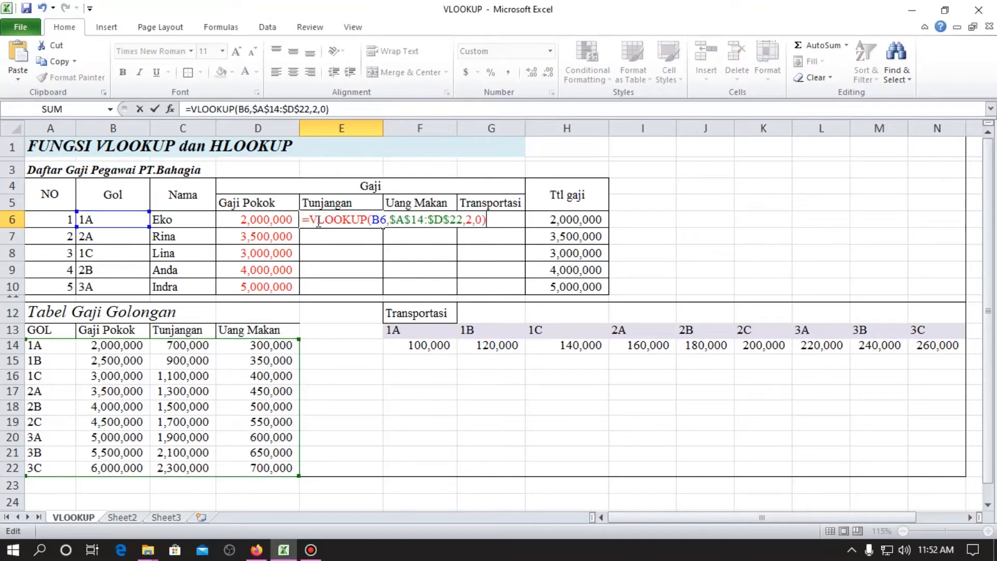
key(Return)
key(Up)
key(Left)
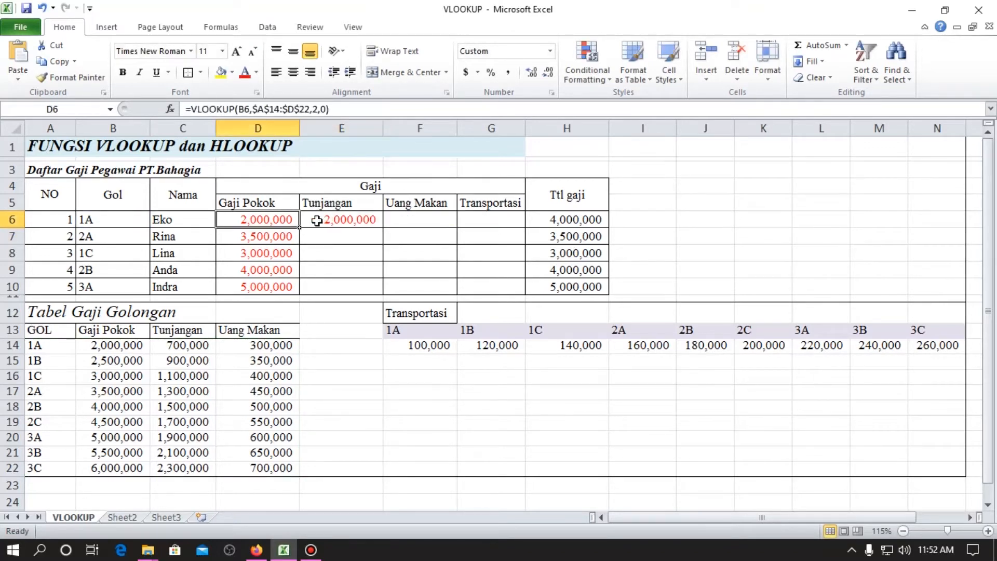
Replace the Tunjangan formula by copying cell D6 across into E6, F6 and G6.
key(Right)
key(Delete)
key(Left)
key(ctrl+c)
key(Right)
key(Return)
key(ctrl+c)
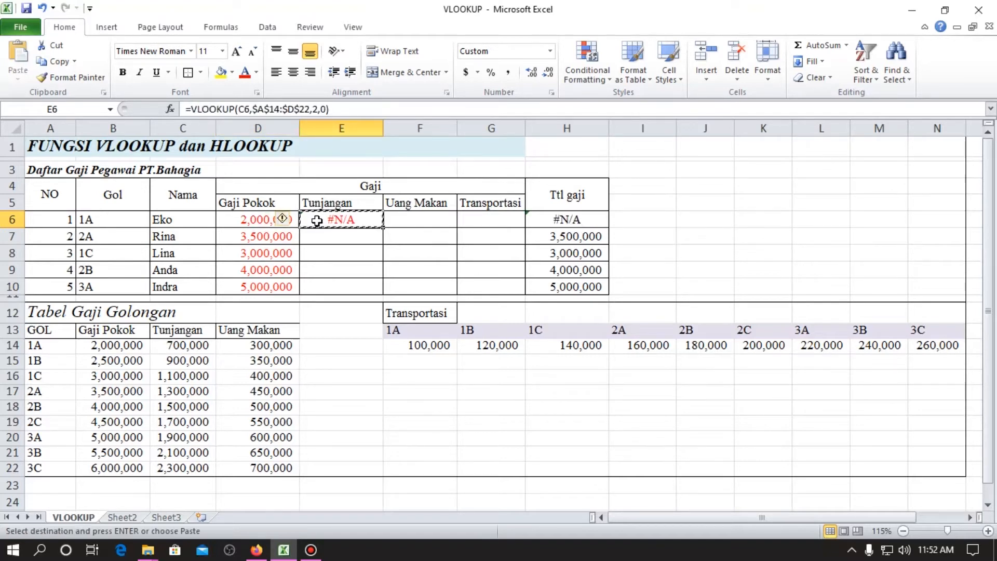
key(Right)
key(Return)
key(ctrl+c)
key(Right)
key(Return)
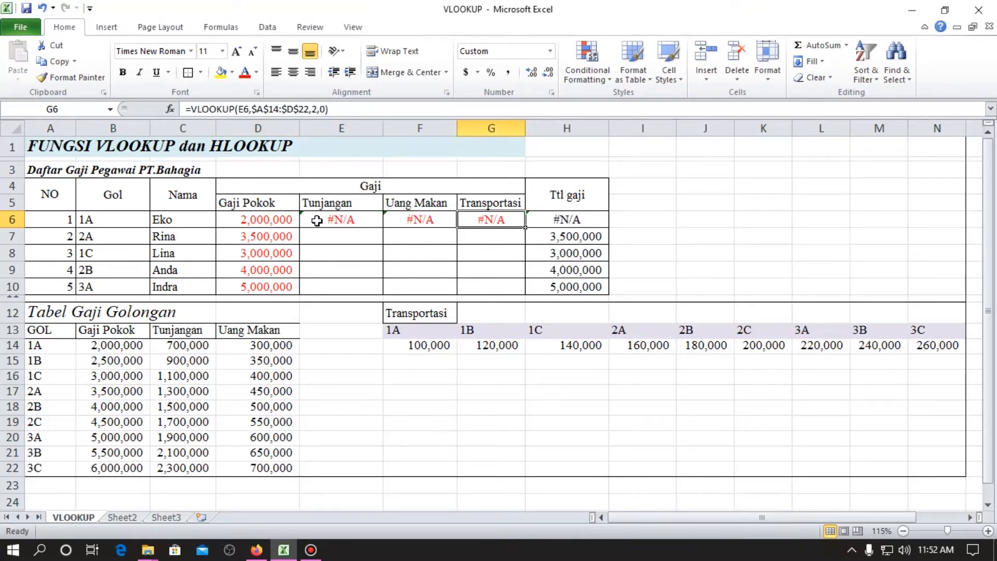
Compare the lookup value references in the copied E6 formula and the original Gaji Pokok formula in D6.
click(318, 220)
click(339, 109)
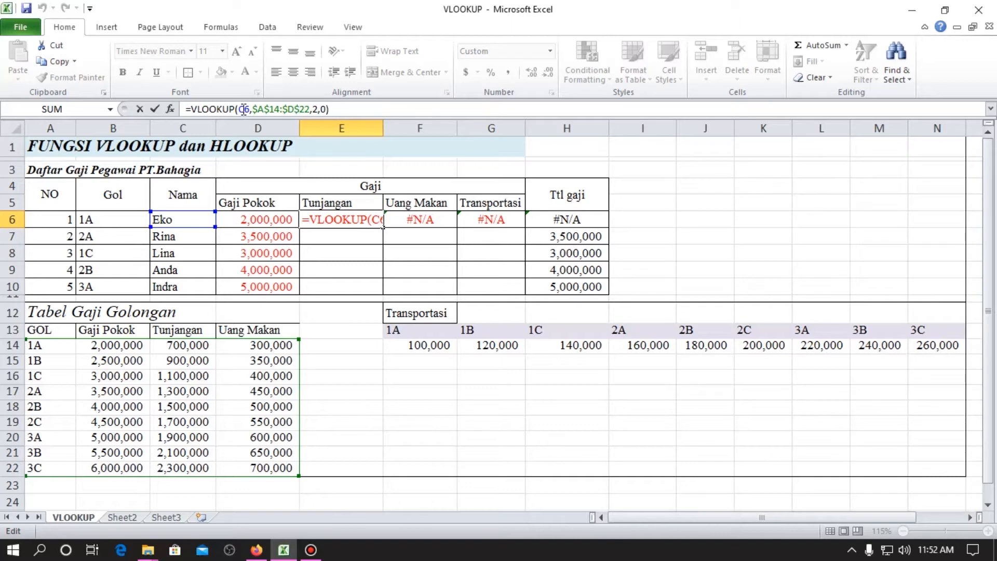
key(Tab)
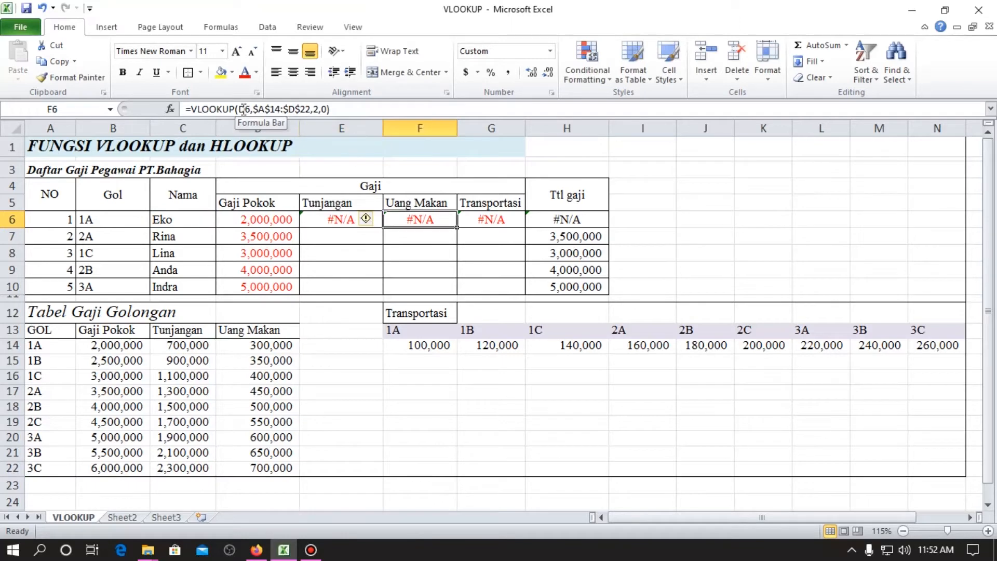
key(Left)
click(381, 109)
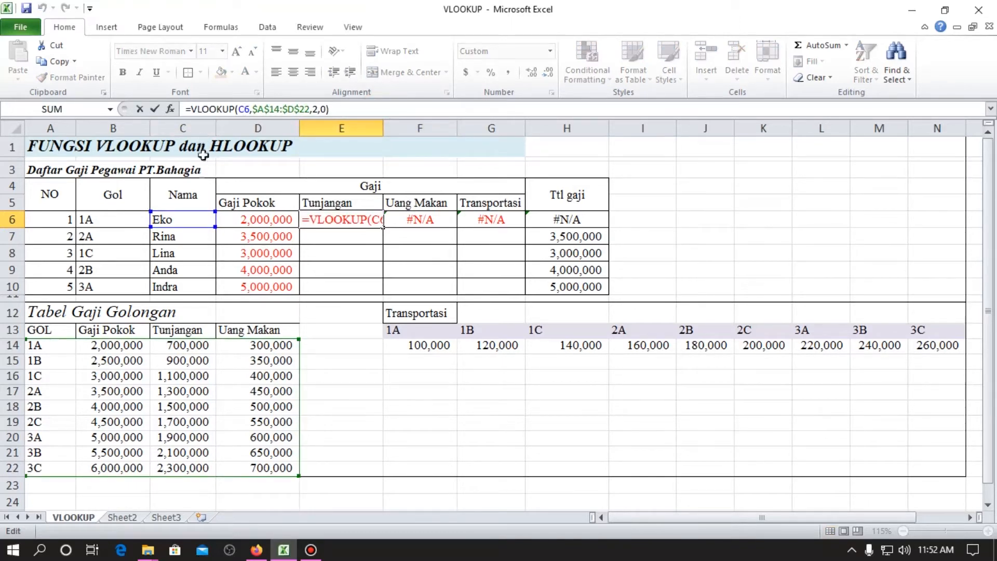
click(262, 222)
click(331, 109)
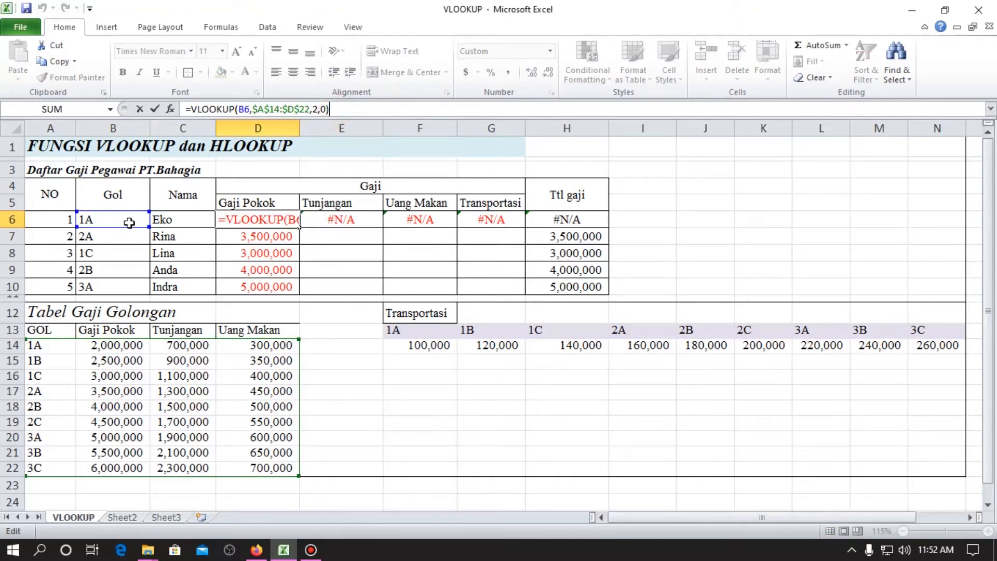
click(322, 220)
click(327, 110)
key(Escape)
Clear the copied formulas from E6:G6.
key(shift+Right)
key(shift+Right)
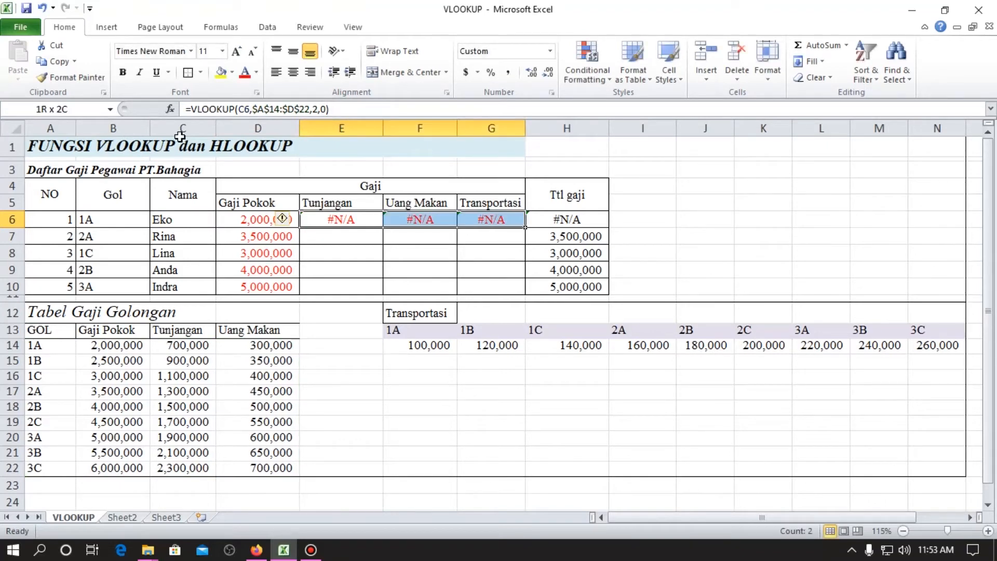
key(Delete)
key(Left)
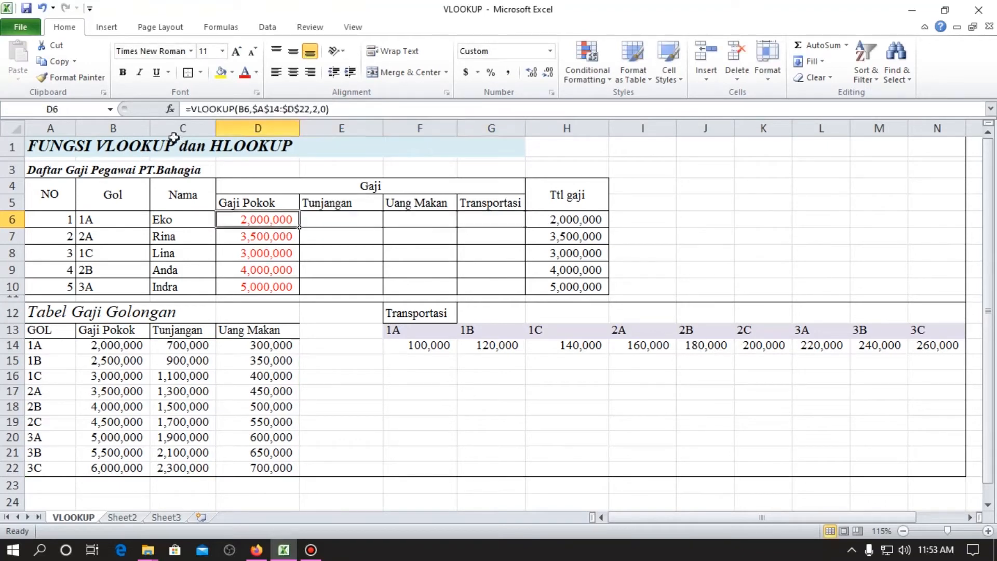
Copy the formula text =VLOOKUP(B6,$A$14:$D$22,2,0) from D6 into the empty Tunjangan cell E6.
triple_click(340, 109)
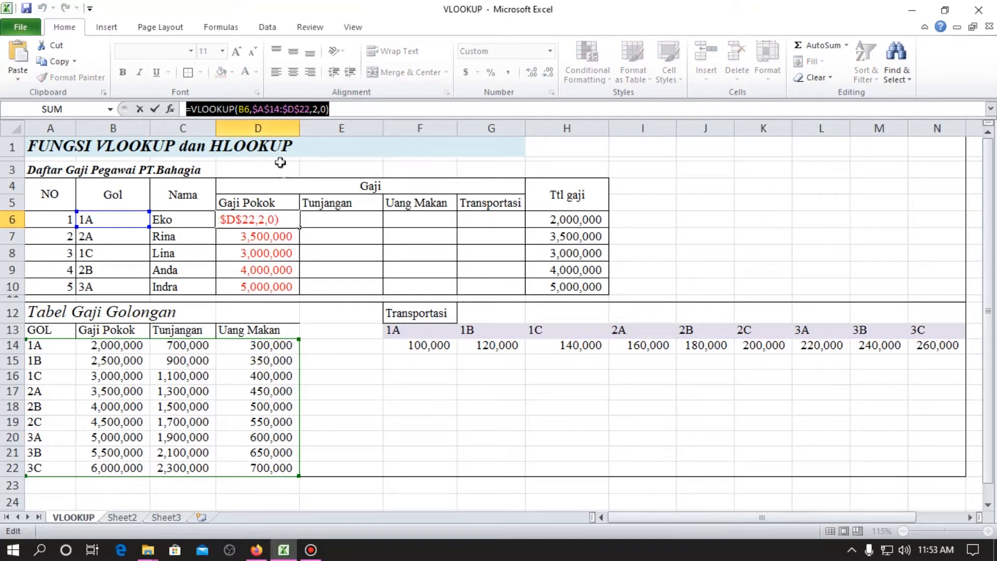
key(Escape)
double_click(331, 218)
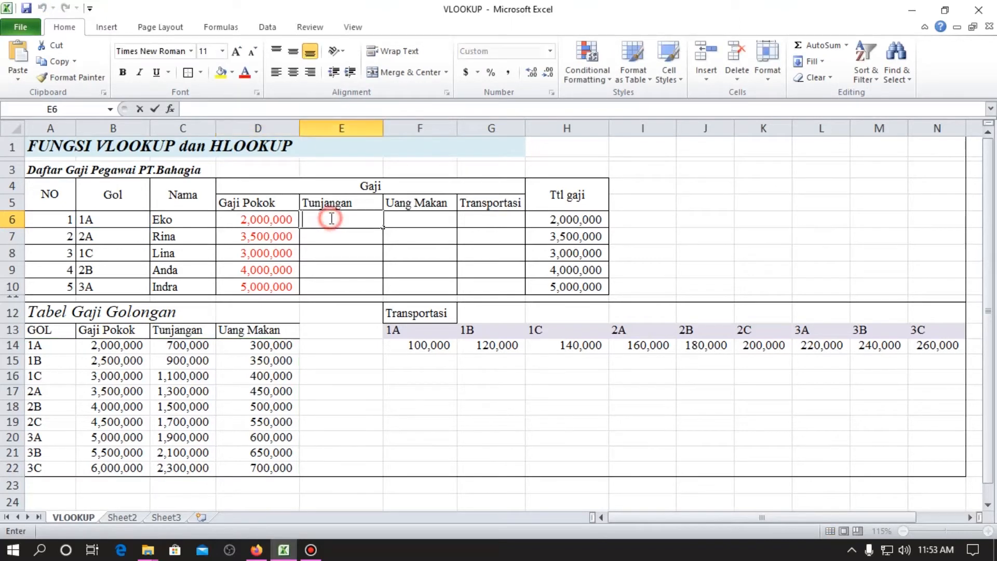
key(ctrl+v)
key(Escape)
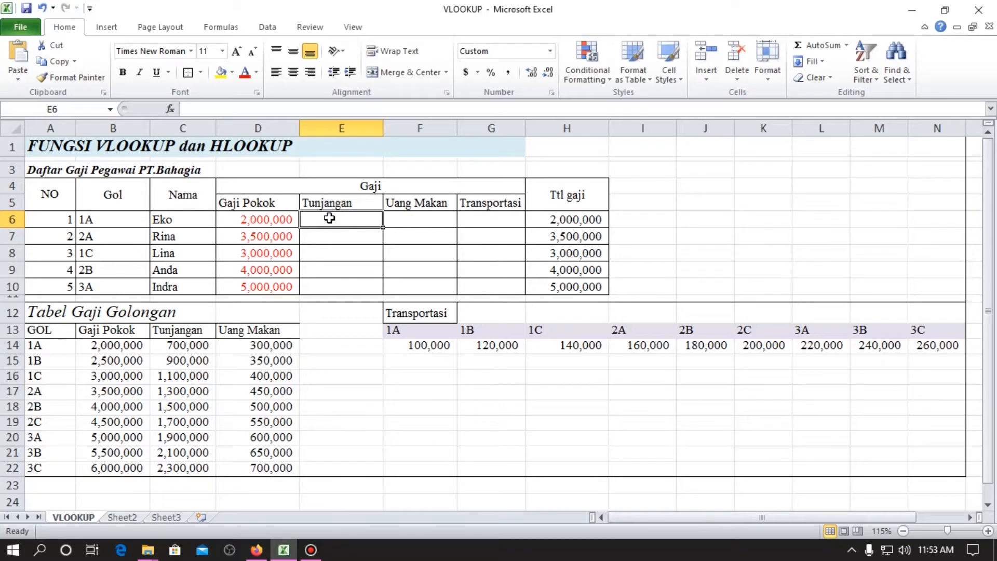
click(210, 106)
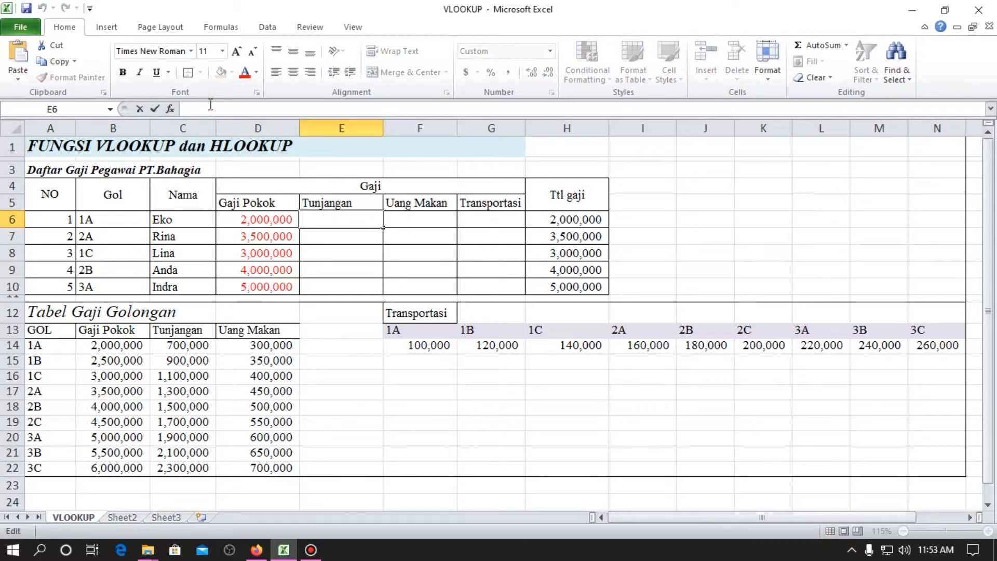
key(ctrl+v)
key(Tab)
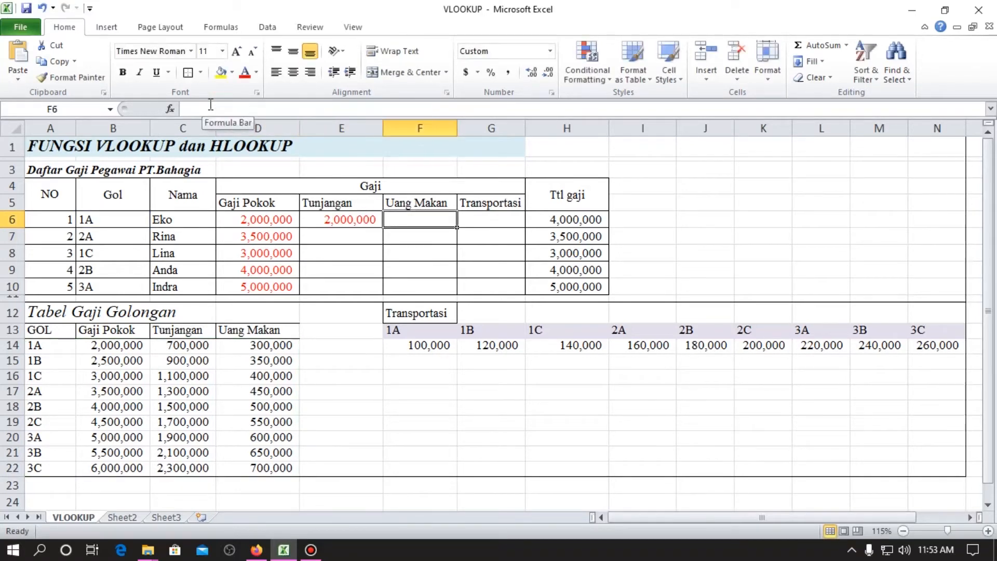
Enter the same formula text, =VLOOKUP(B6,$A$14:$D$22,2,0), in the Uang Makan cell F6.
click(210, 106)
key(ctrl+v)
key(Return)
key(Up)
key(Right)
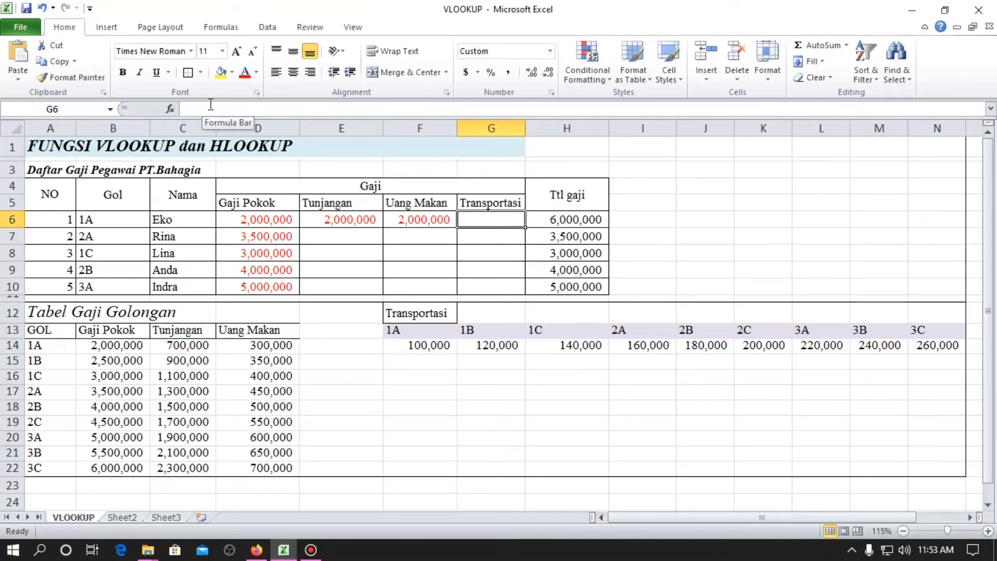
key(Left)
key(shift+Left)
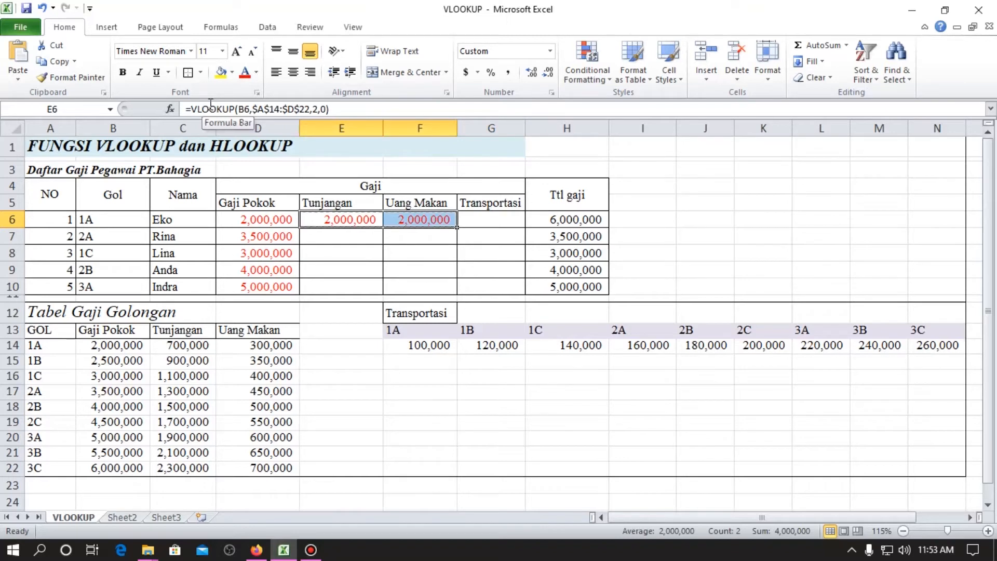
key(ctrl+c)
key(Down)
key(Up)
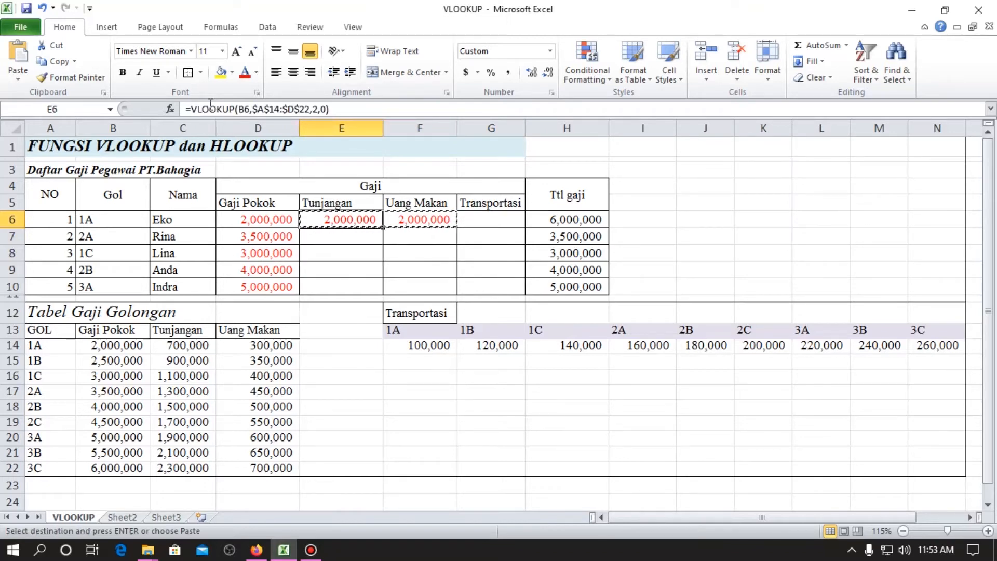
key(Escape)
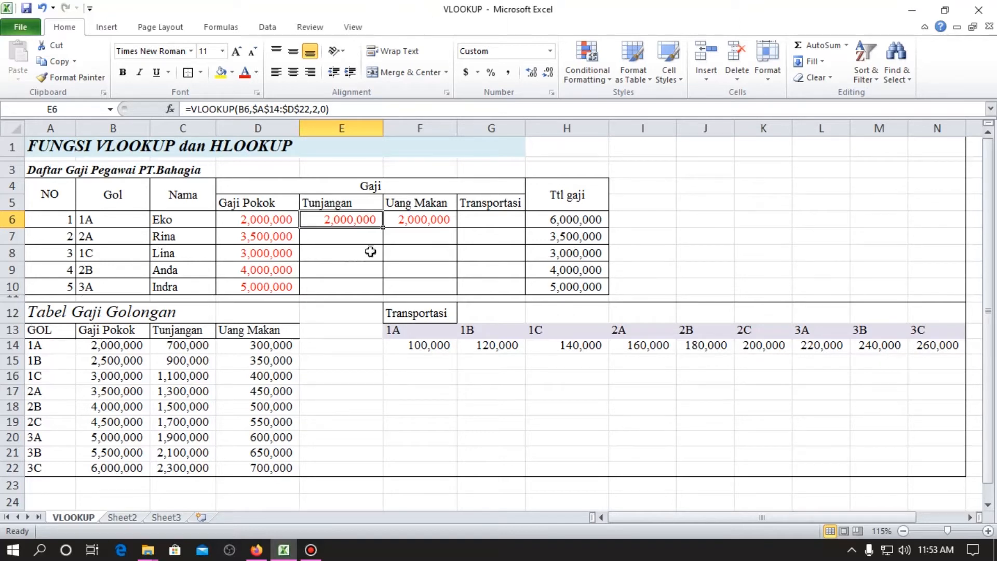
Set the column index of the Tunjangan VLOOKUP formula in E6 to 3.
click(57, 346)
click(179, 345)
click(314, 219)
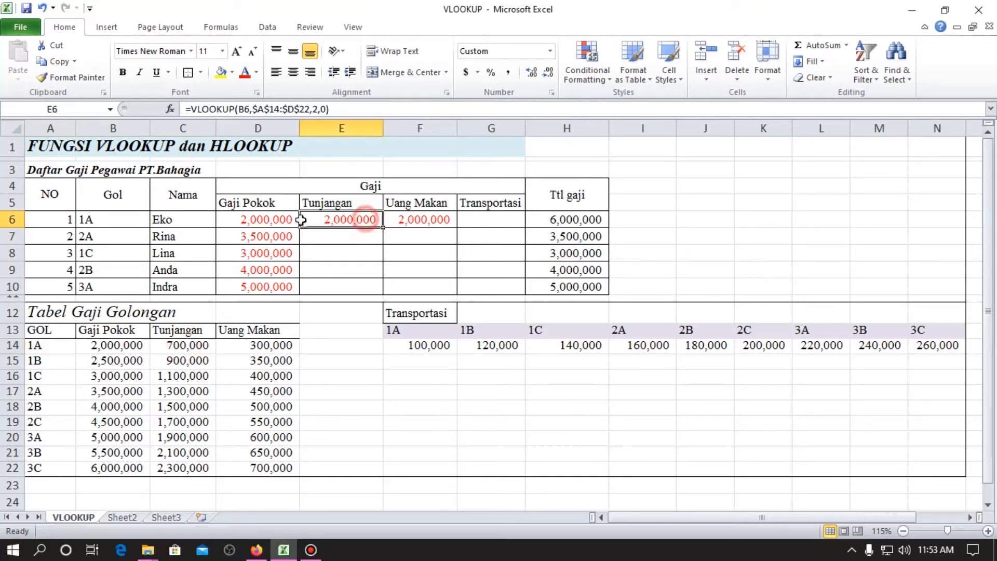
click(318, 110)
key(BackSpace)
text(3)
key(ctrl+Return)
Set the column index of the Uang Makan VLOOKUP formula in F6 to 4.
key(Right)
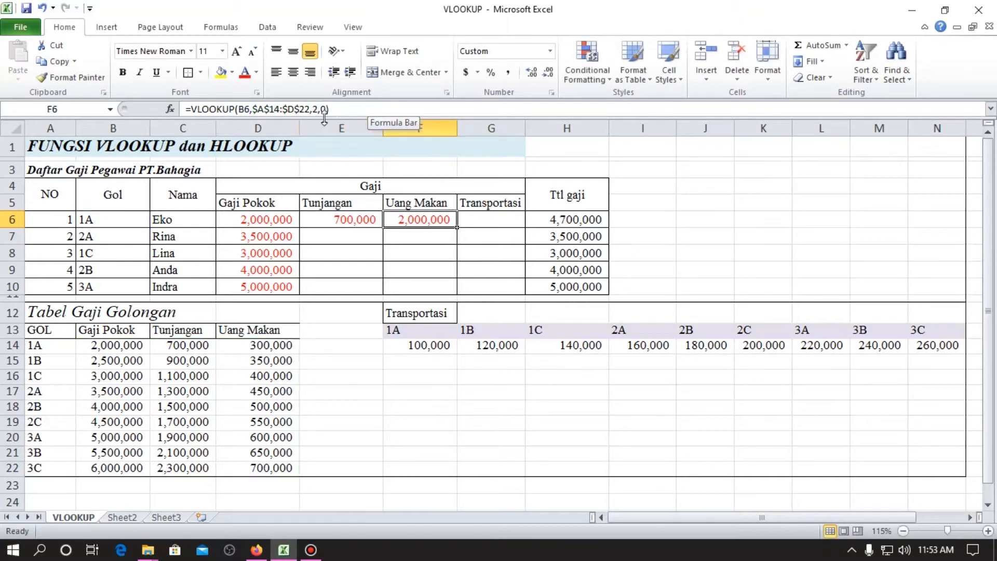
click(319, 110)
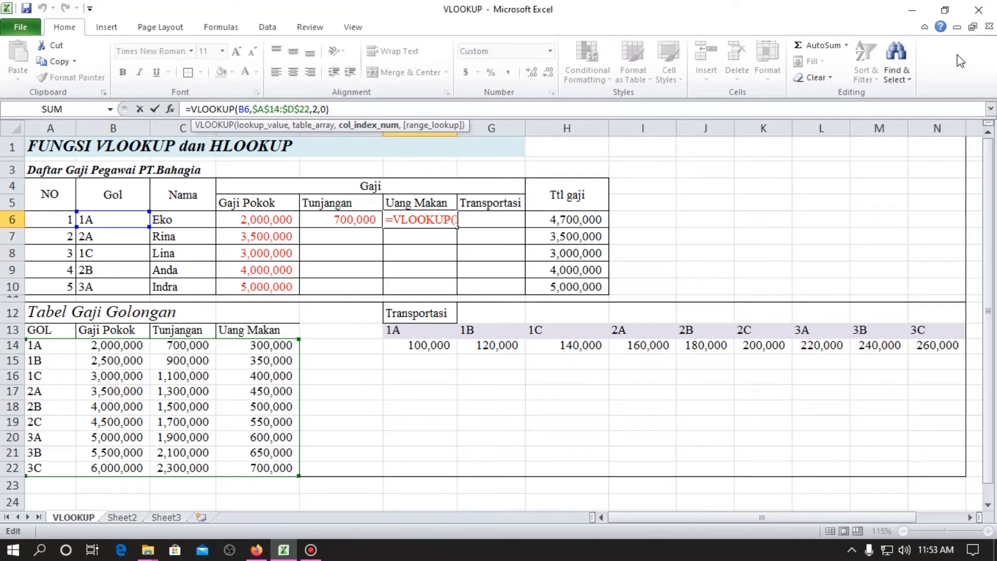
key(BackSpace)
text(4)
key(Return)
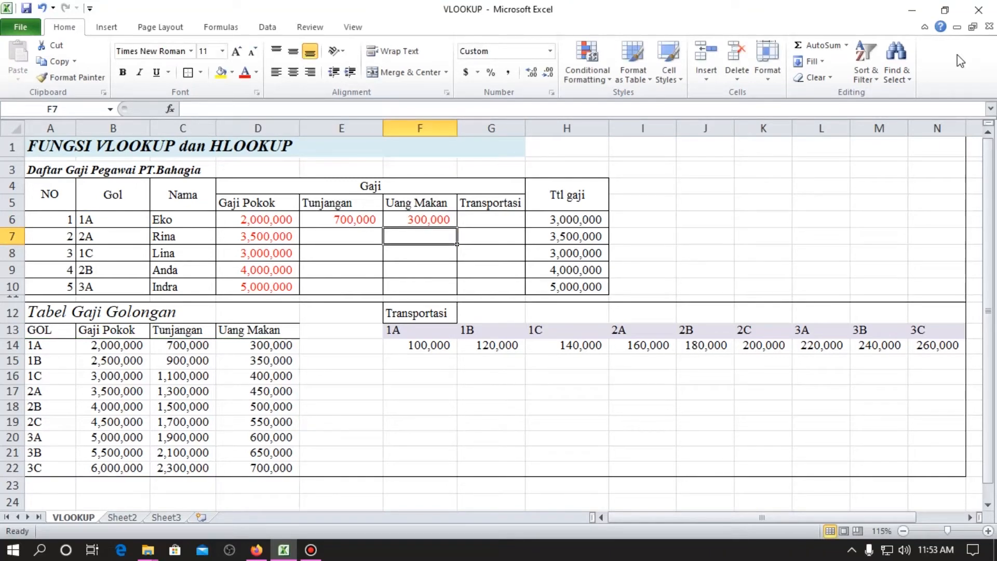
Copy the Tunjangan and Uang Makan formulas from E6:F6 down to E7:F10 for the other employees.
key(Up)
key(Left)
key(shift+Right)
key(ctrl+c)
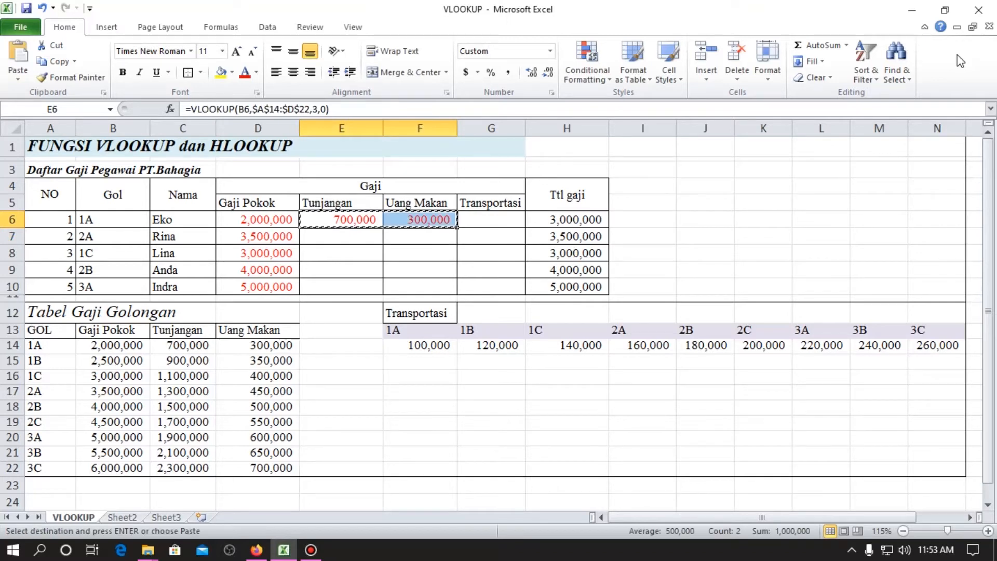
key(Down)
key(shift+Down)
key(shift+Down)
key(shift+Down)
key(shift+Right)
key(Return)
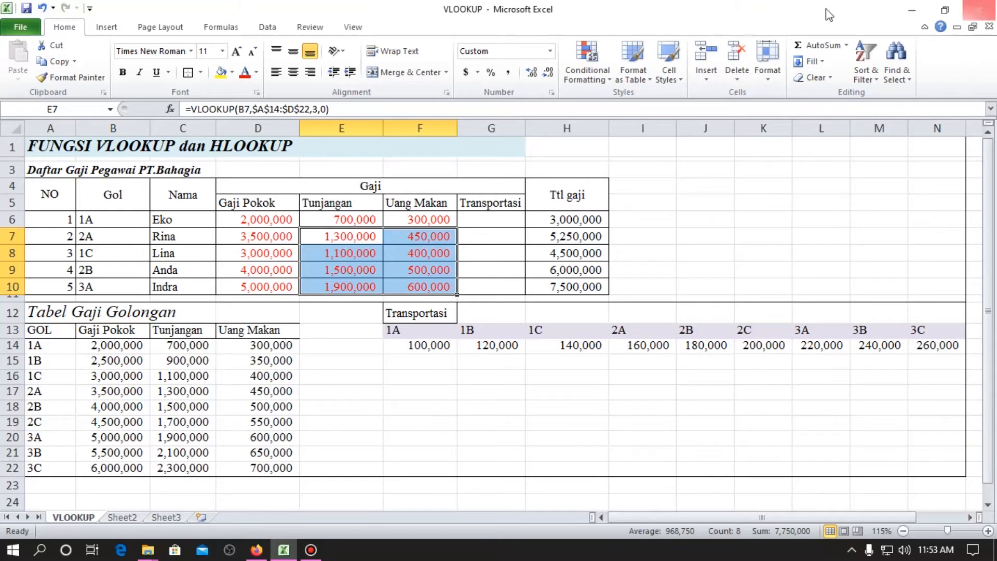
Copy D7's formula without its equals sign into I6 as the text note VLOOKUP(B7,$A$14:$D$22,2,0).
click(272, 234)
drag(191, 109, 508, 168)
key(ctrl+c)
key(Escape)
double_click(653, 219)
key(ctrl+v)
key(Return)
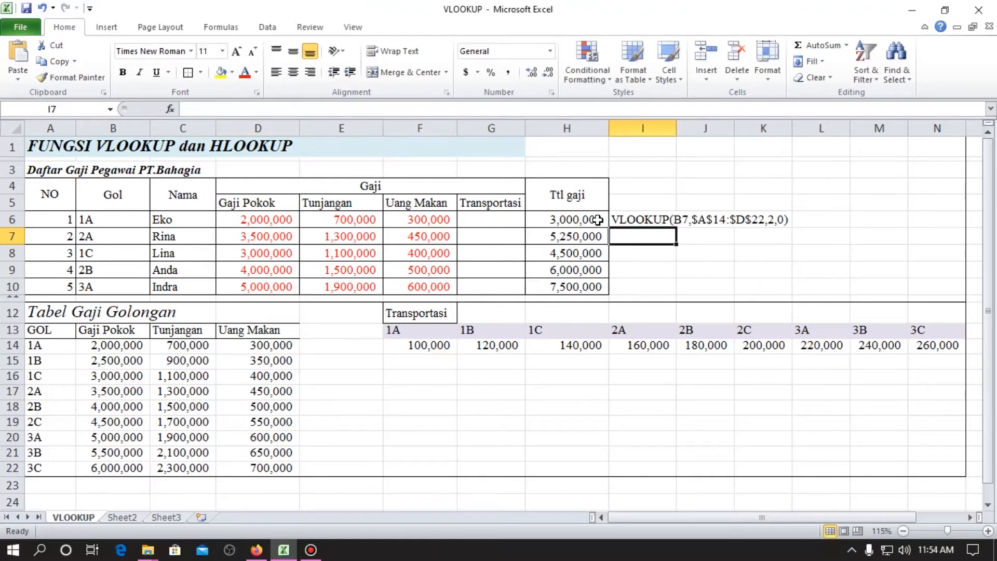
key(Up)
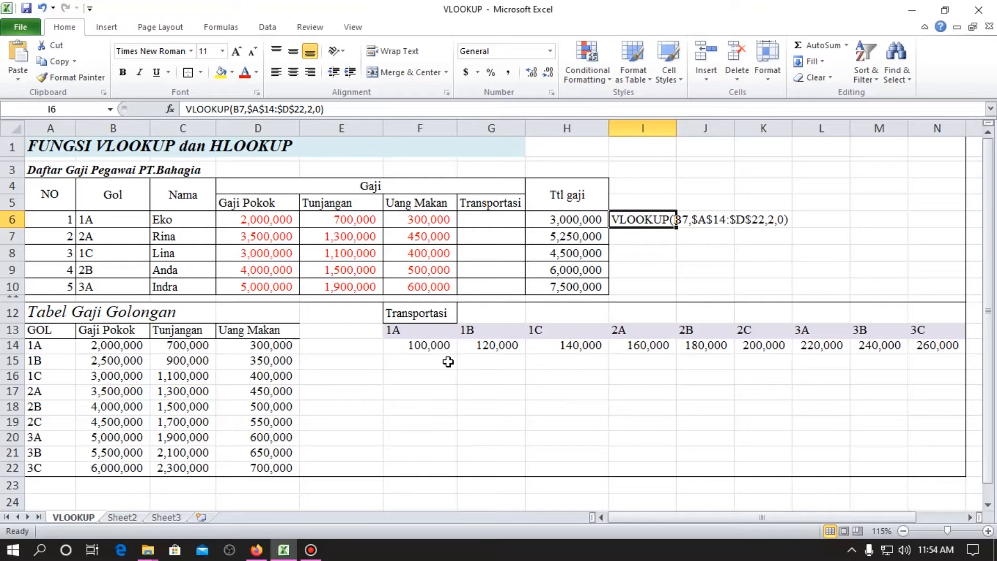
key(Return)
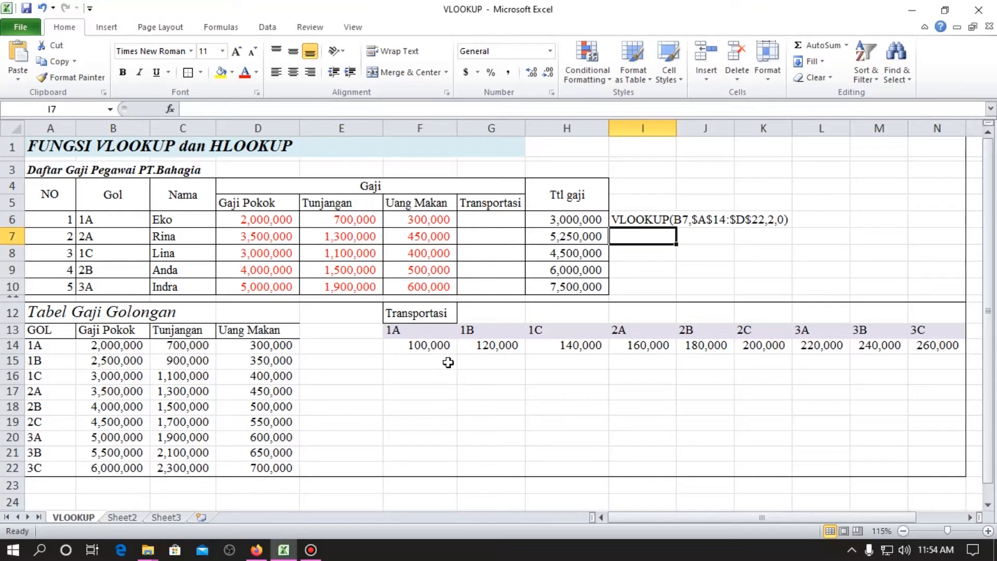
Start an HLOOKUP formula in the Transportasi cell G6 with Gol cell B6 as the lookup value.
key(Left)
key(Left)
key(Up)
text(=hl)
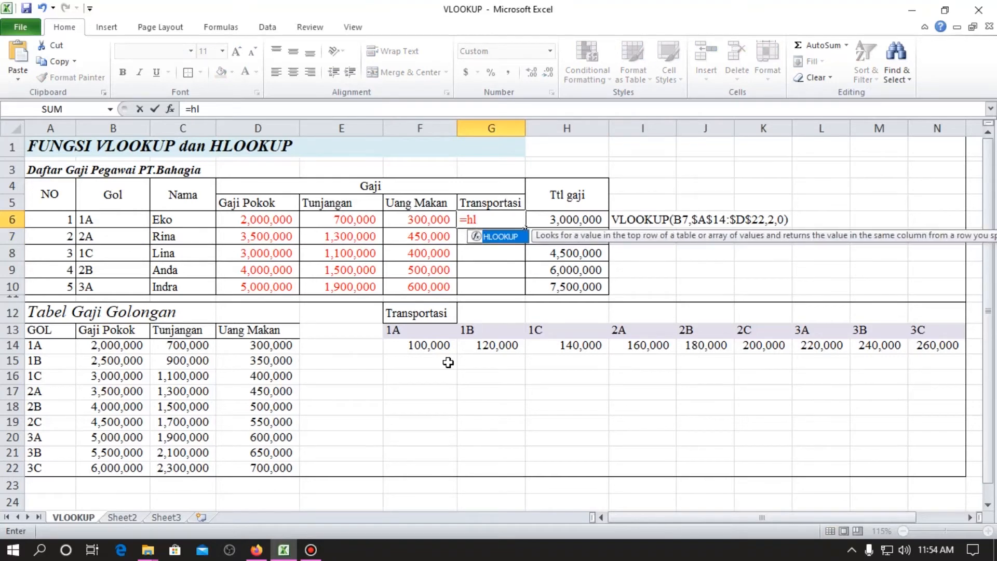
key(BackSpace)
key(Escape)
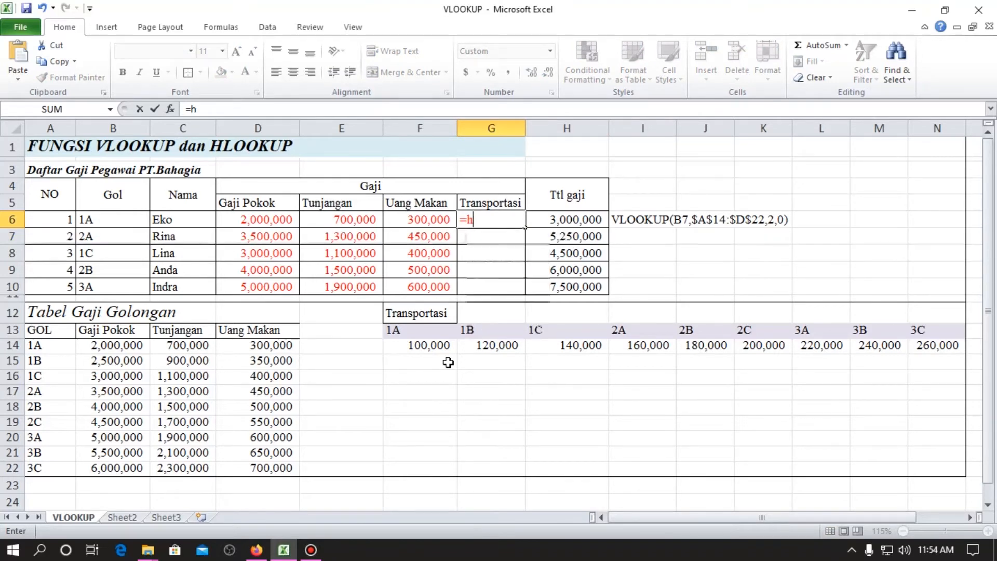
text(l)
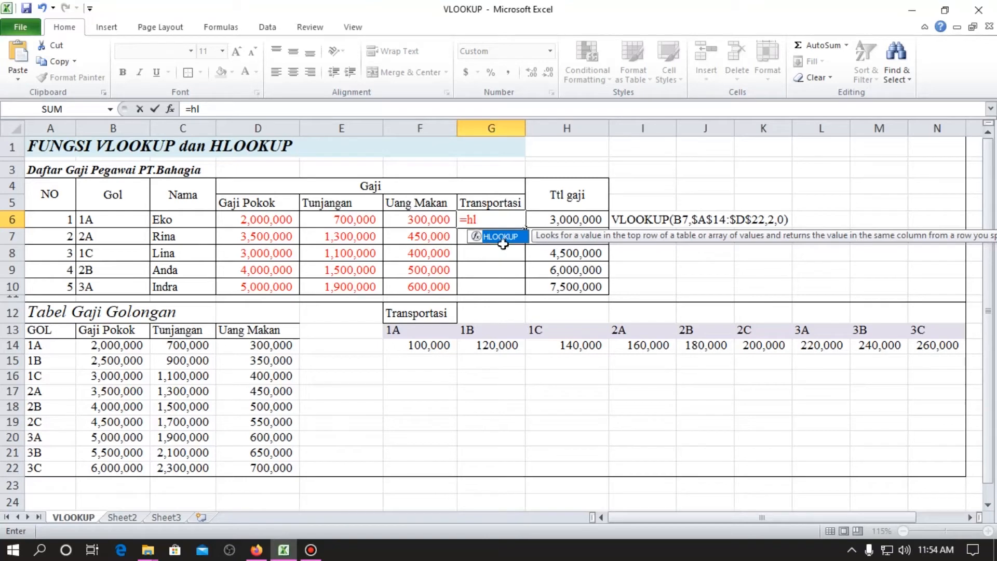
double_click(505, 239)
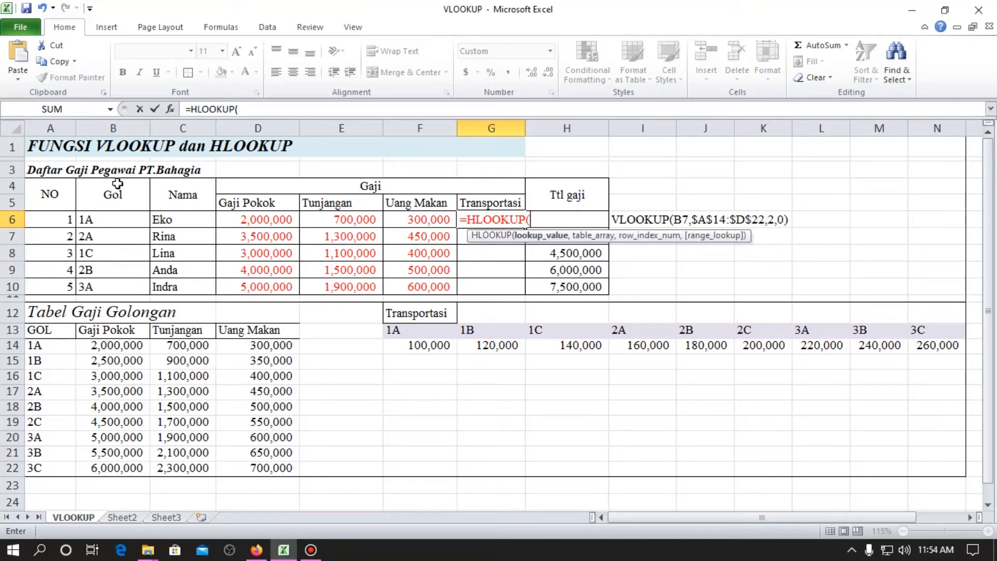
click(115, 219)
text(,)
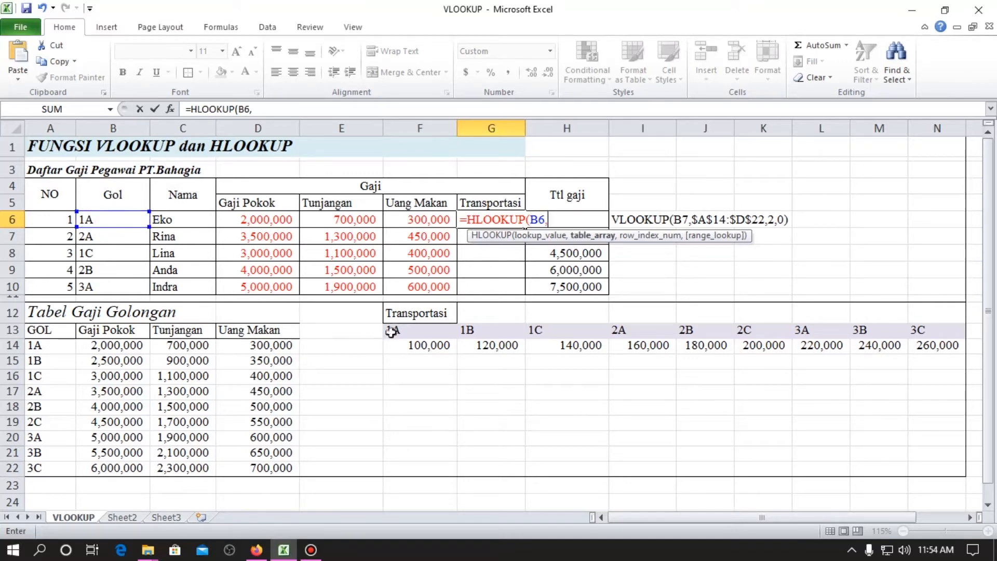
Complete the G6 HLOOKUP formula with the absolute Transportasi table array $F$13:$N$14, row index 2 and range lookup 0.
click(409, 329)
drag(409, 328, 964, 350)
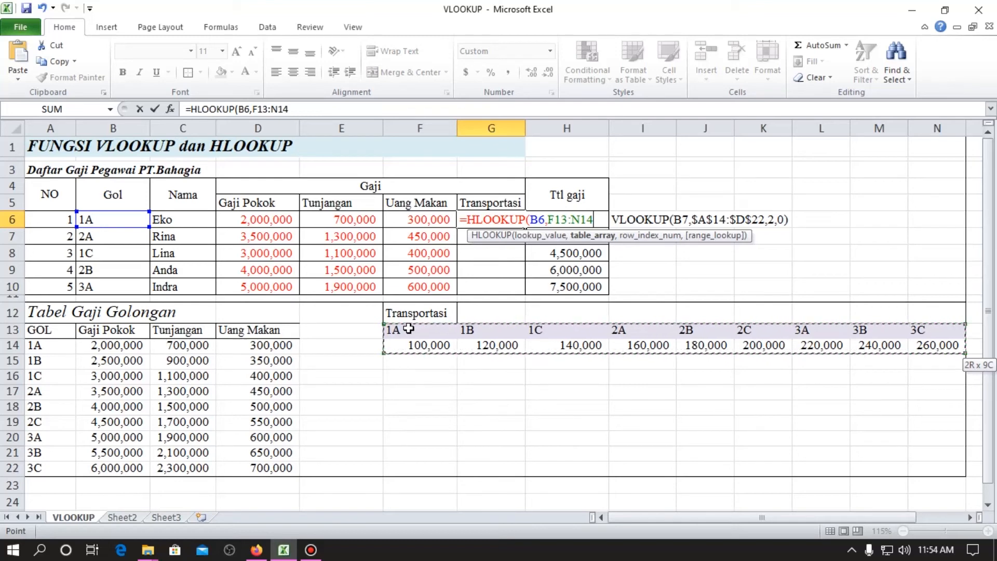
key(F4)
text(,)
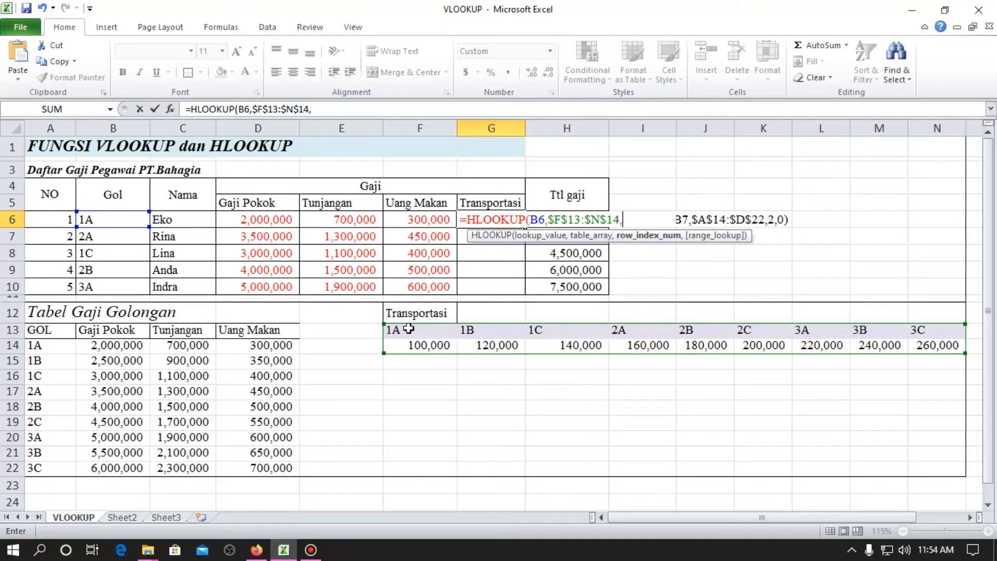
text(2,0)
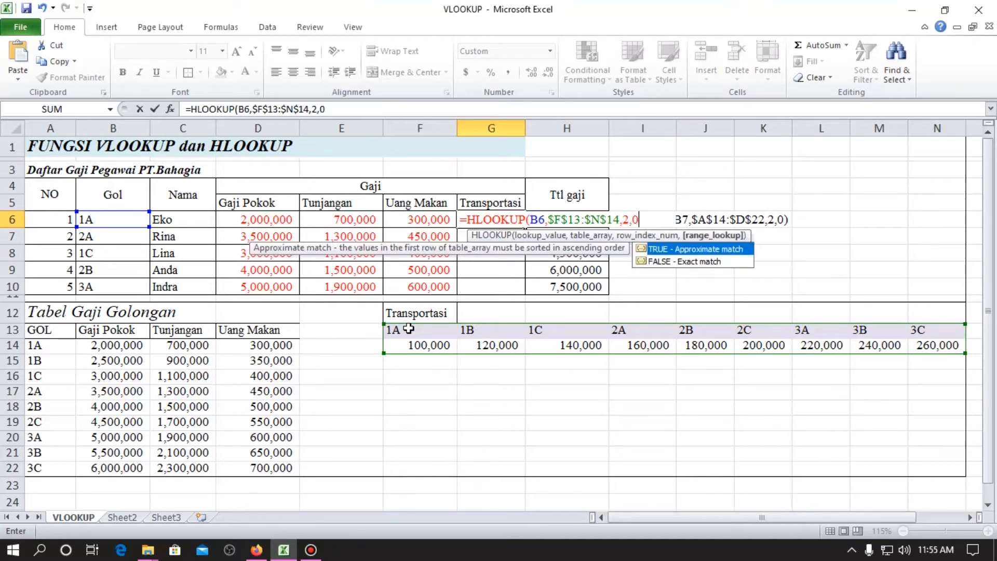
key(Return)
Copy the Transportasi HLOOKUP formula from G6 down to G7:G10 for the other employees.
key(Up)
key(ctrl+c)
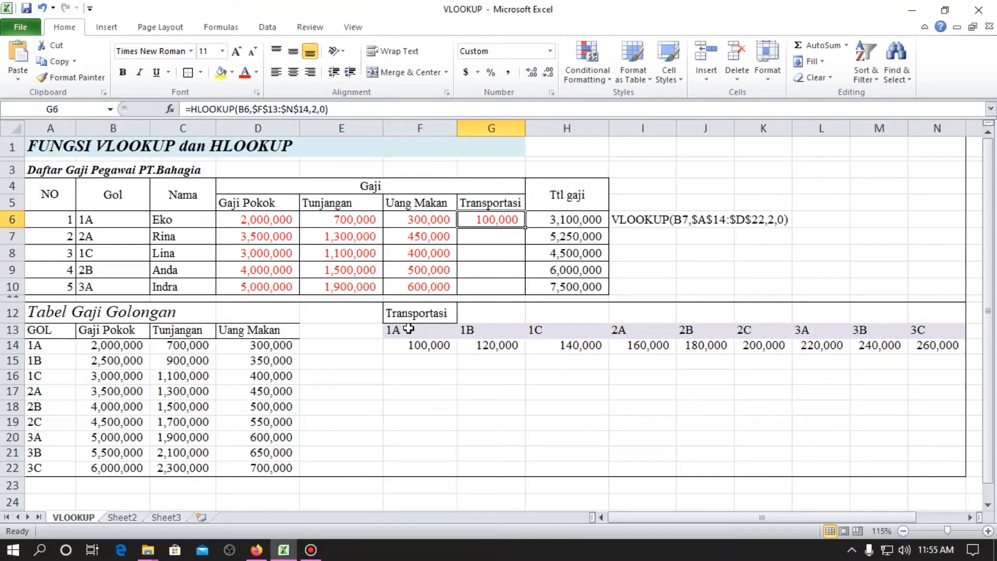
key(Down)
key(shift+Down)
key(shift+Down)
key(shift+Down)
key(Return)
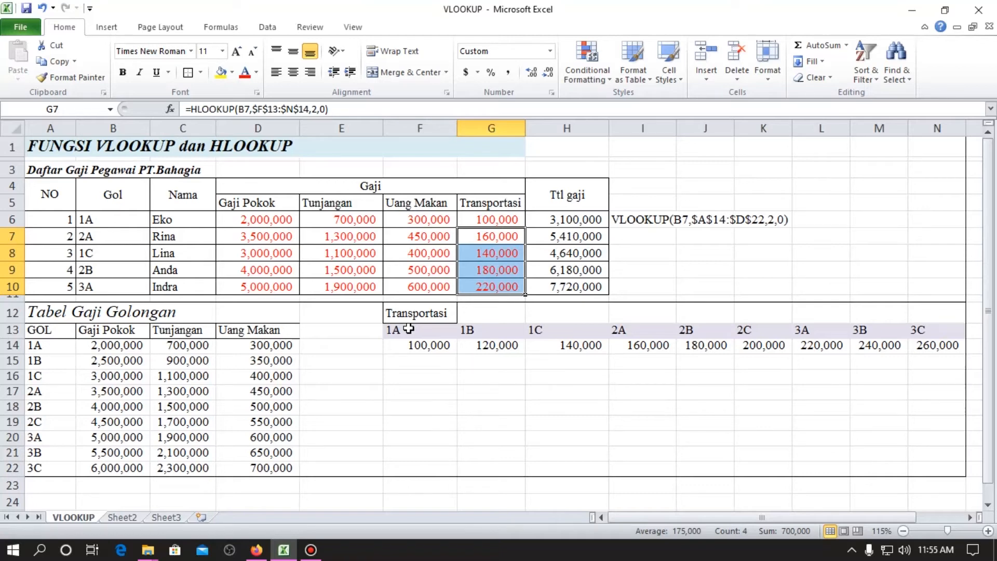
Copy G6's formula without its equals sign into I7 as the text note HLOOKUP(B6,$F$13:$N$14,2,0).
click(512, 217)
drag(191, 109, 329, 109)
key(ctrl+c)
key(Escape)
click(658, 234)
key(ctrl+v)
key(Return)
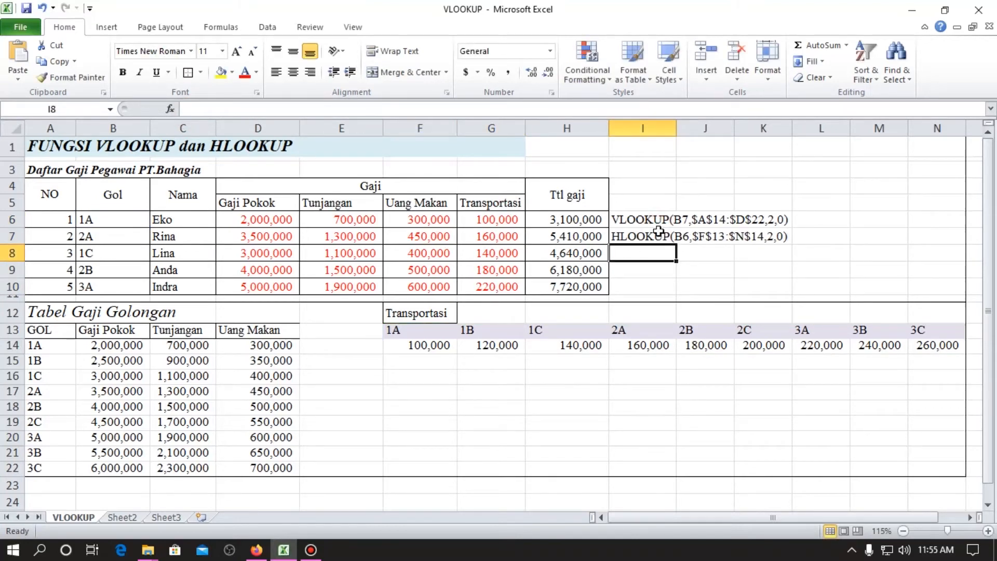
Clear the Gaji Pokok, Tunjangan and Uang Makan formulas in D6:F10.
key(Up)
key(Up)
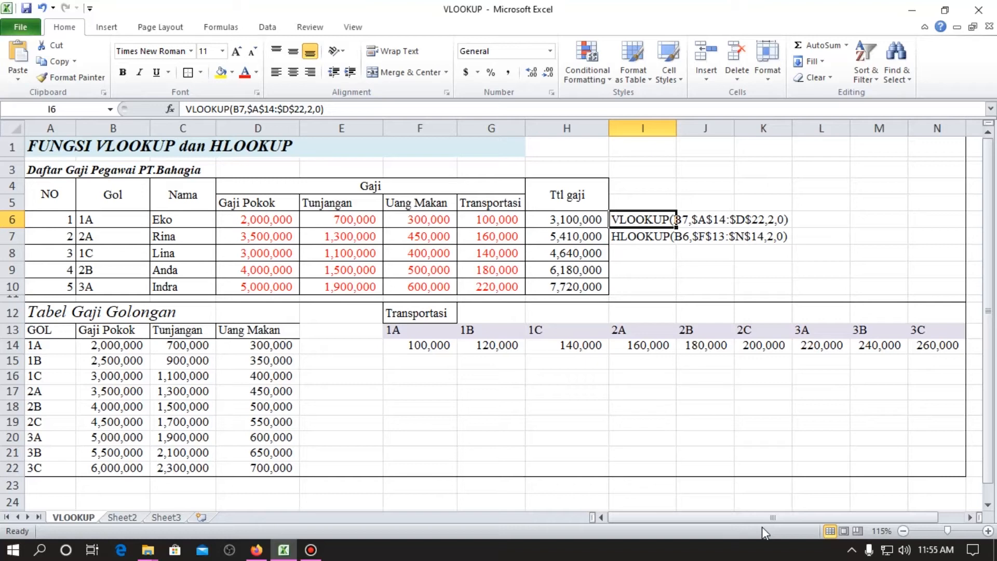
key(Left)
key(Left)
key(Left)
key(Left)
key(Left)
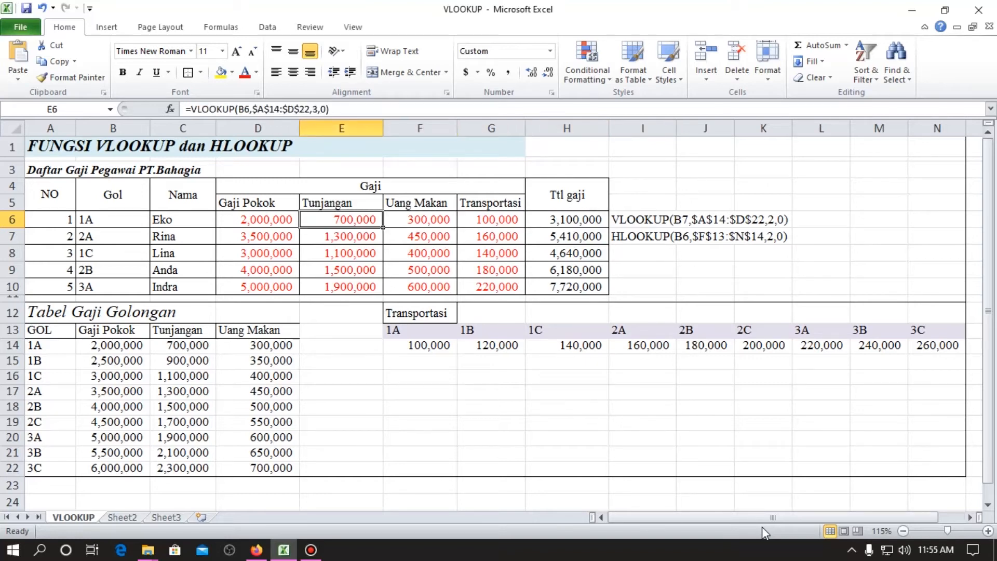
key(shift+Right)
key(shift+Right)
key(shift+Down)
key(shift+Down)
key(shift+Down)
key(shift+Down)
key(Delete)
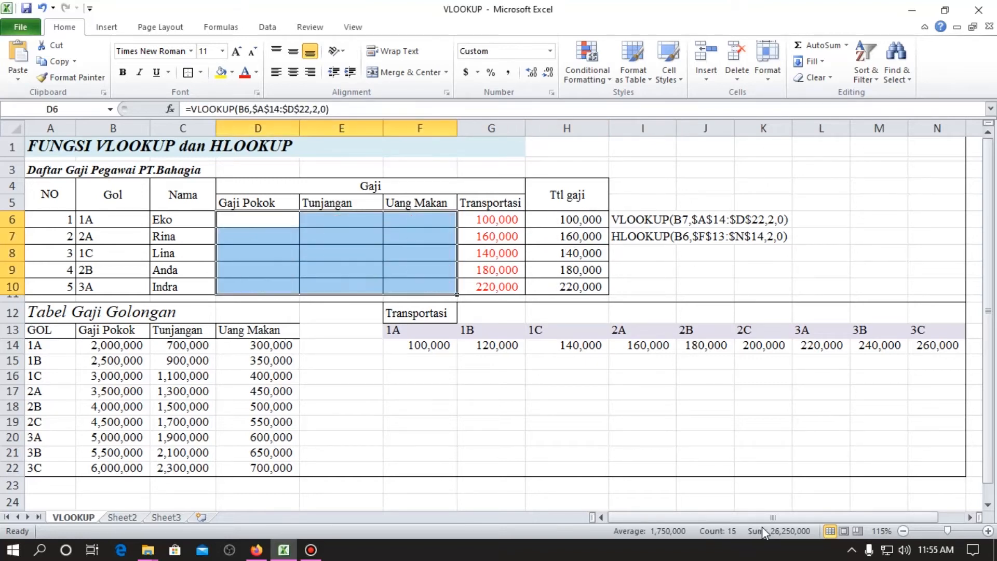
Examine the order of the Gaji Pokok, Tunjangan and Uang Makan columns in Tabel Gaji Golongan.
key(Down)
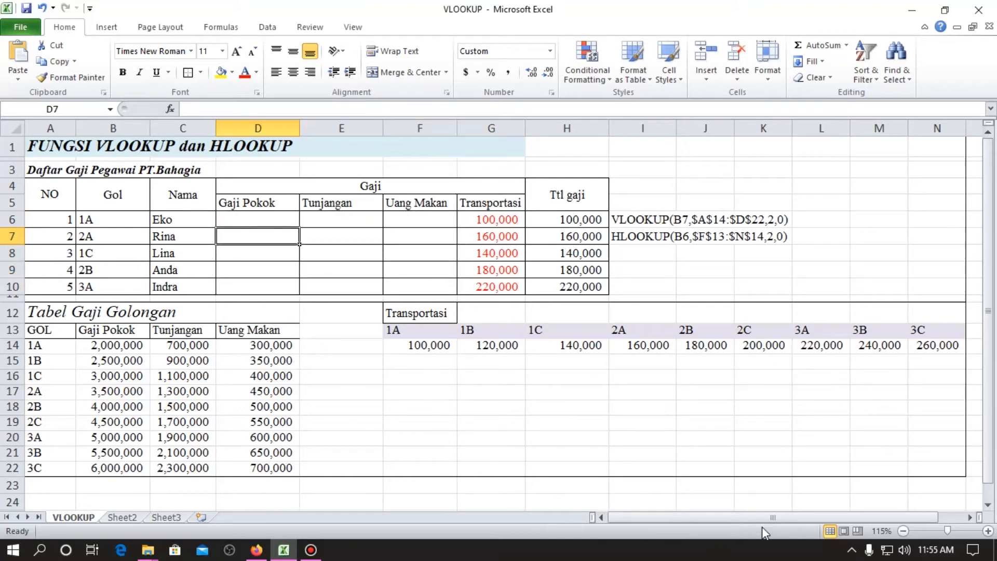
key(Down)
key(Down)
key(Down)
key(Down)
key(Down)
key(Down)
key(Down)
key(Left)
key(Left)
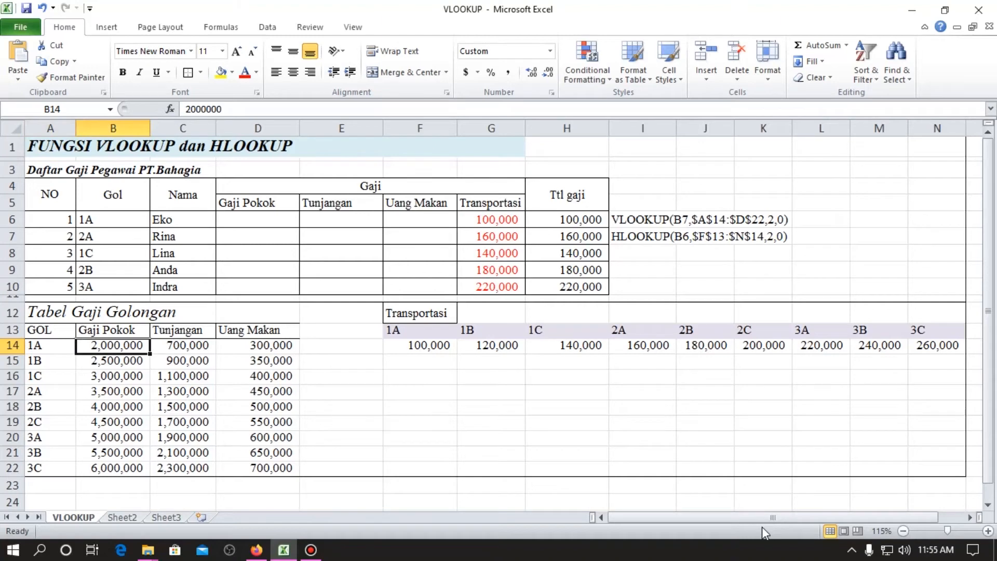
key(Right)
key(Right)
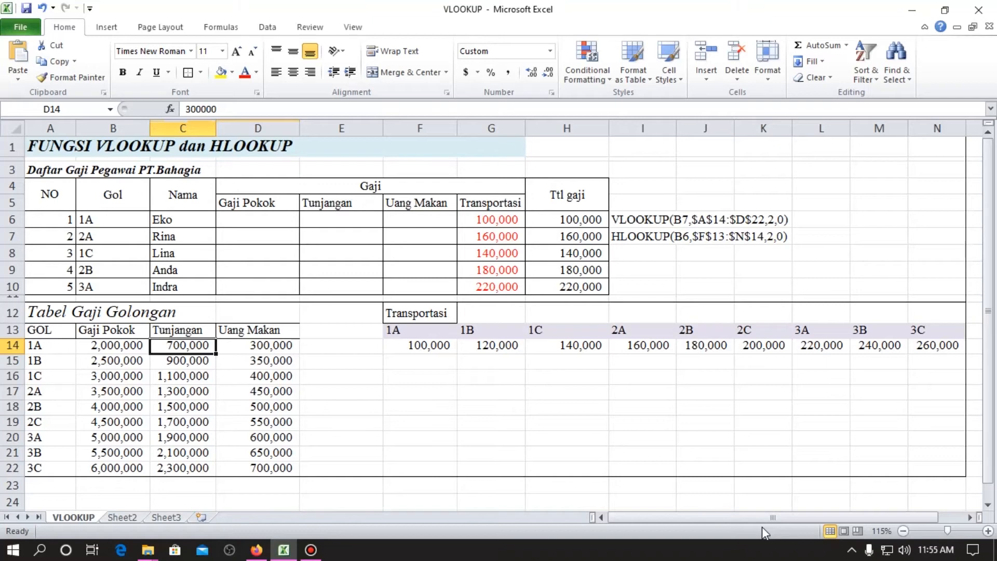
Enter the column index numbers 2, 3 and 4 in D3, E3 and F3 above the Gaji headings.
key(Up)
key(Up)
key(Up)
key(Up)
key(Up)
key(Up)
key(Up)
key(Up)
key(Up)
key(Up)
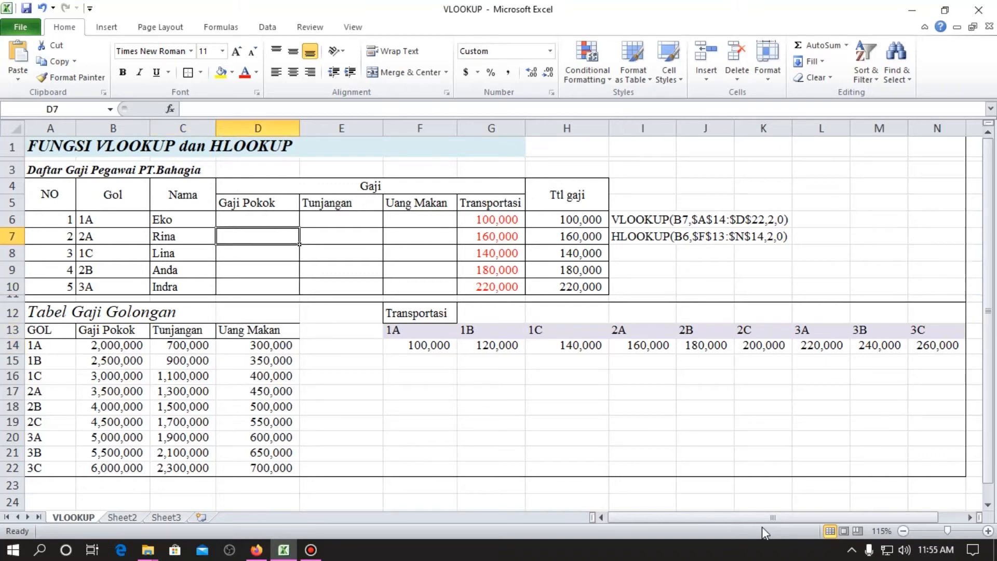
text(2)
key(Right)
text(3)
key(Right)
text(4)
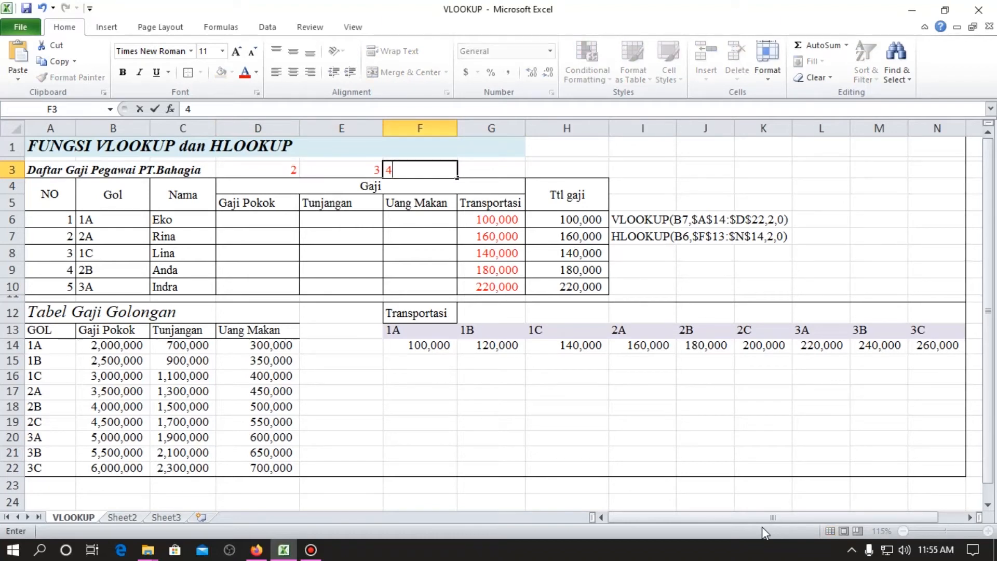
key(Down)
key(Down)
key(Down)
Start a VLOOKUP formula in D6 with lookup value B6 and the absolute table array $A$14:$D$22.
key(Right)
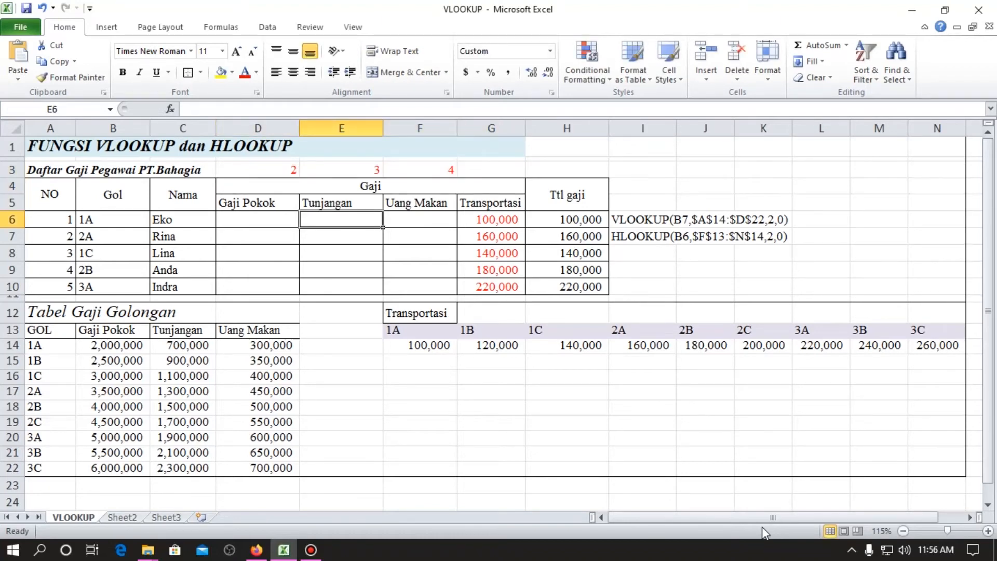
key(Left)
text(=v)
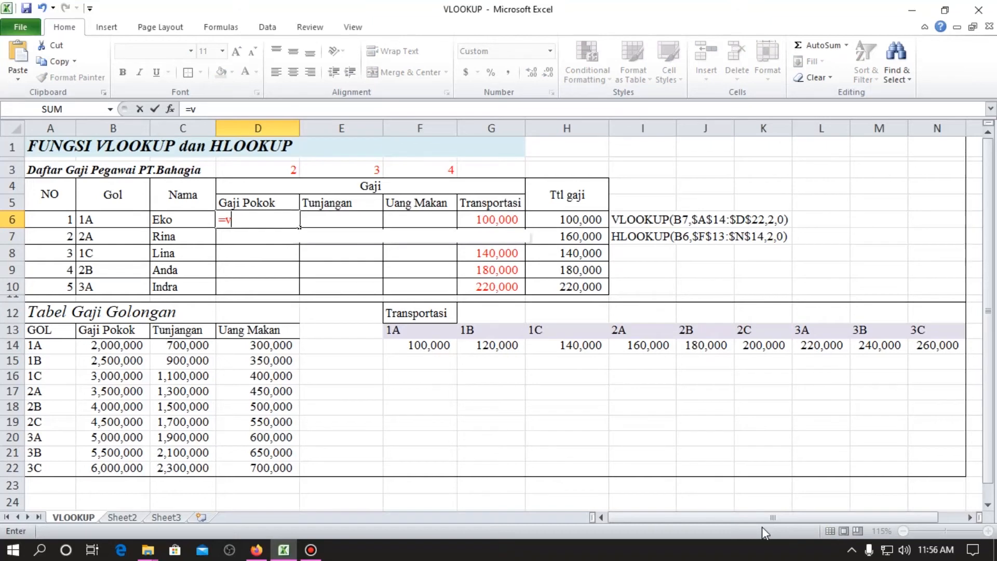
text(loo)
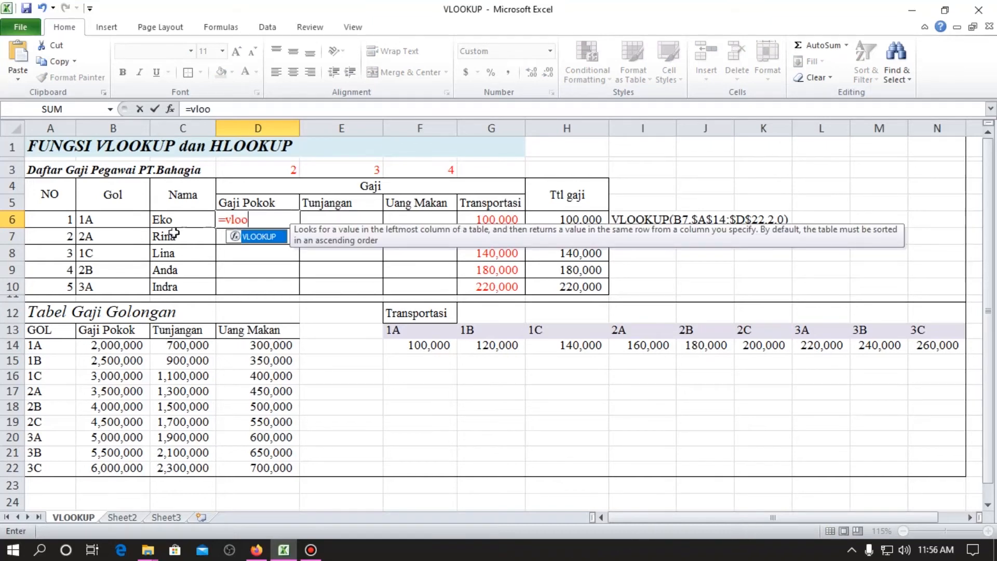
double_click(259, 237)
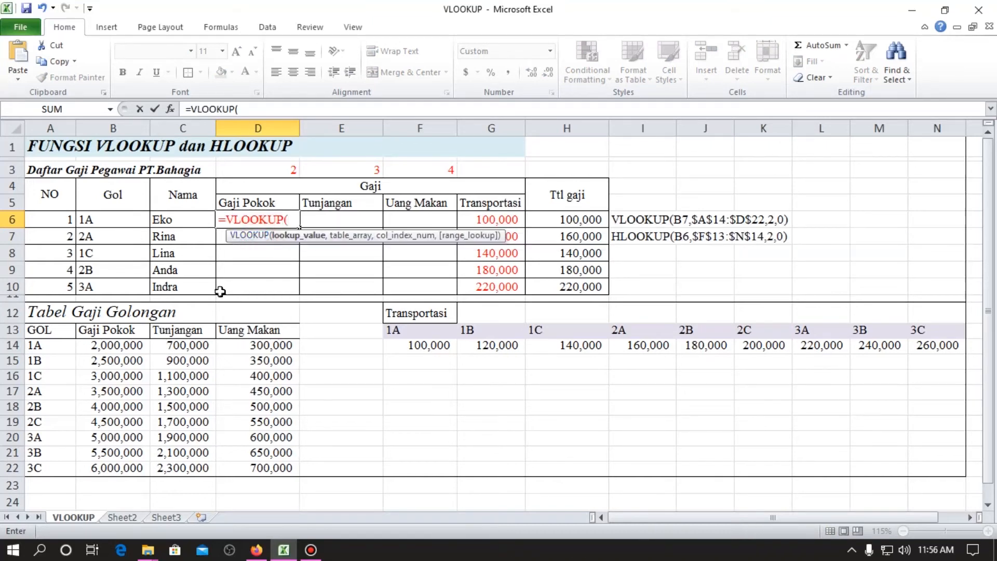
click(110, 217)
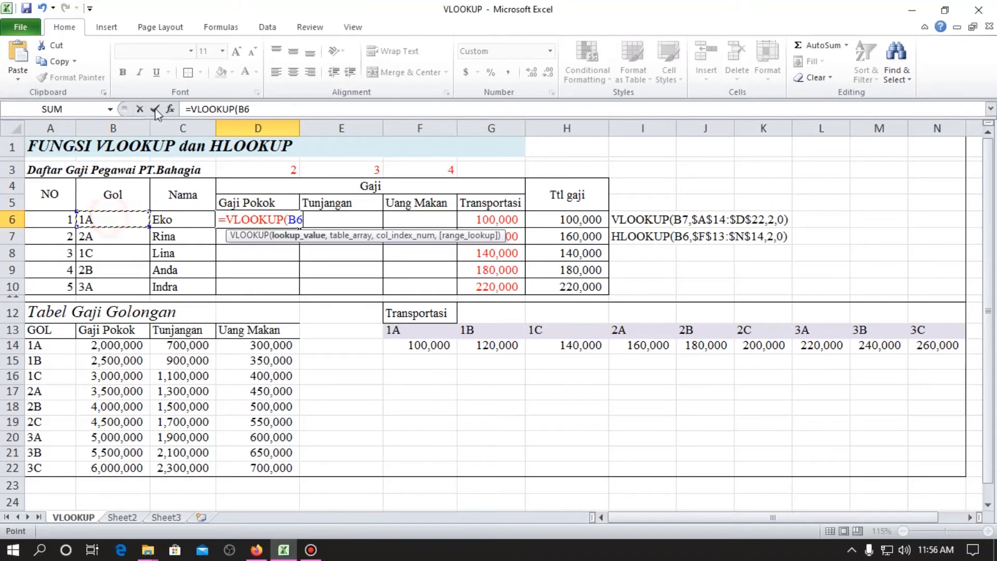
text(,)
drag(49, 348, 265, 467)
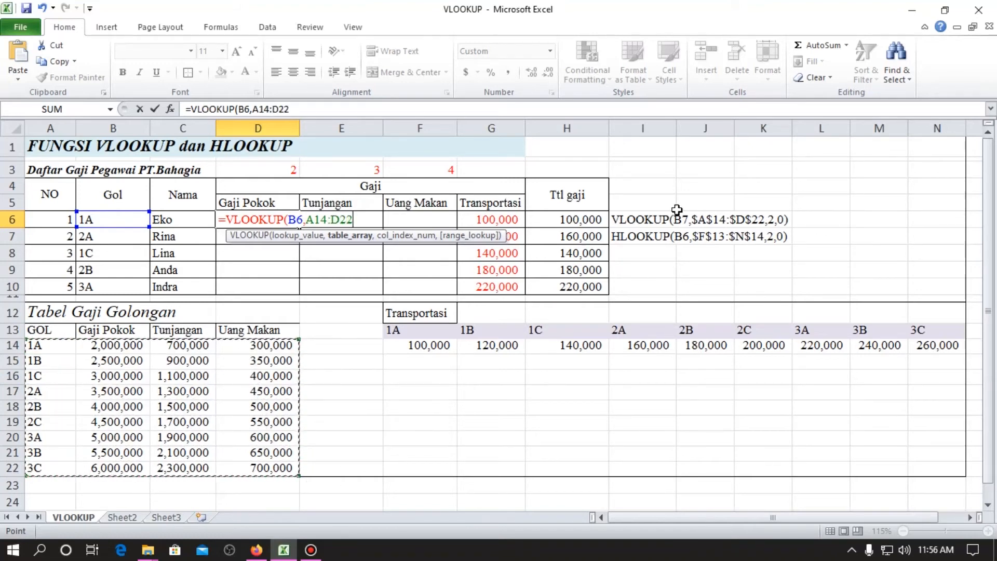
key(F4)
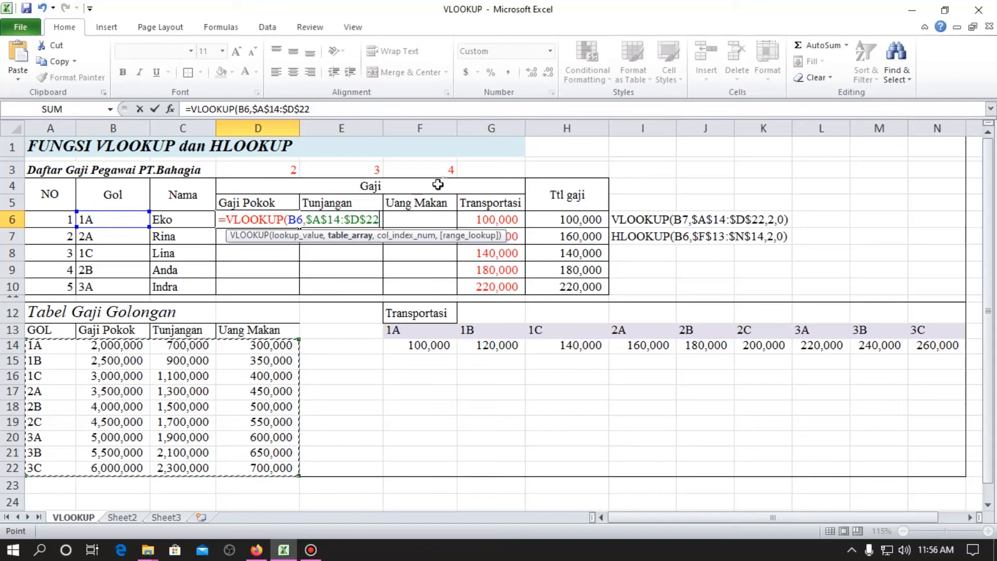
click(292, 220)
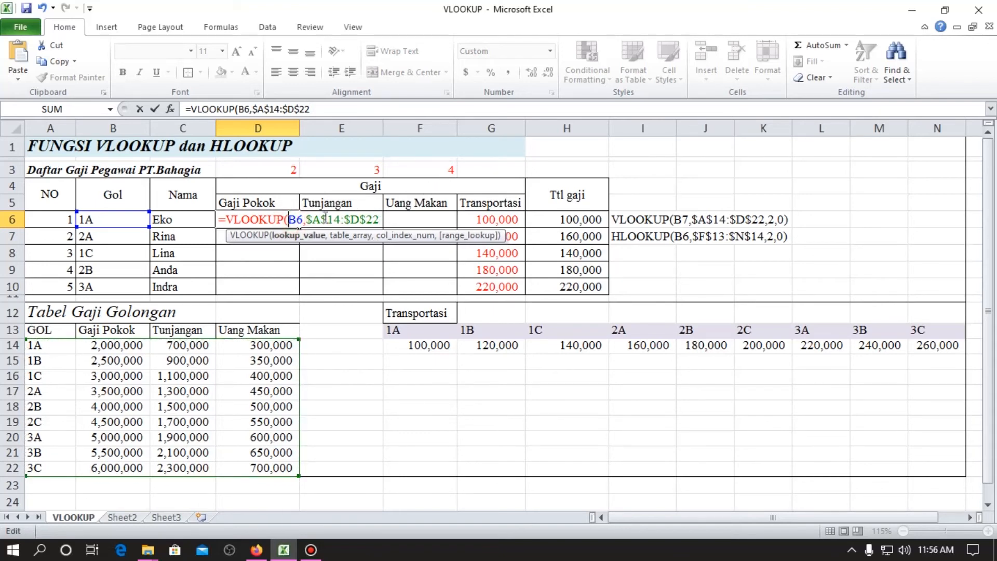
click(385, 218)
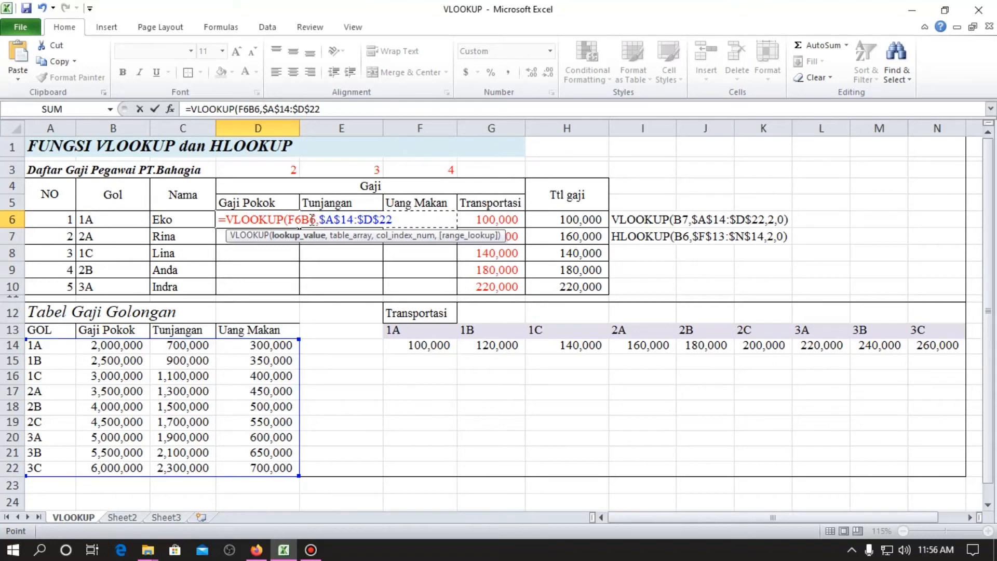
key(BackSpace)
key(BackSpace)
Complete the D6 VLOOKUP formula with D3 as the column index and 0 as the range lookup.
click(313, 110)
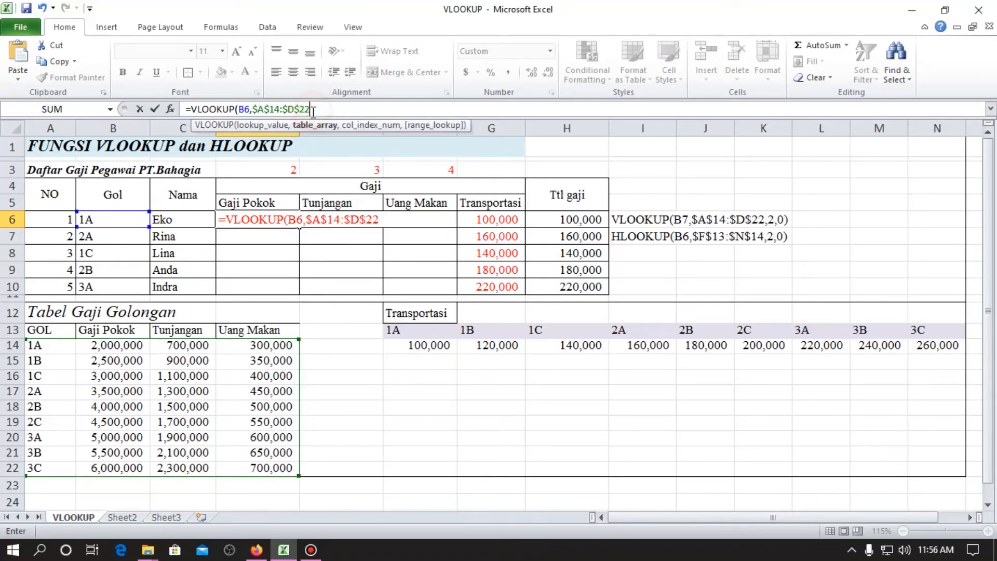
text(,)
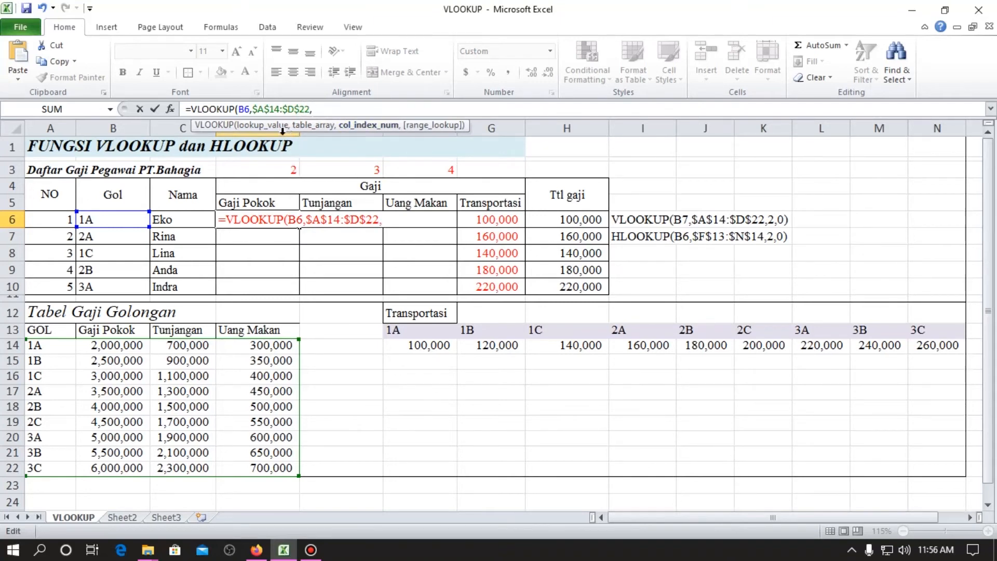
click(290, 171)
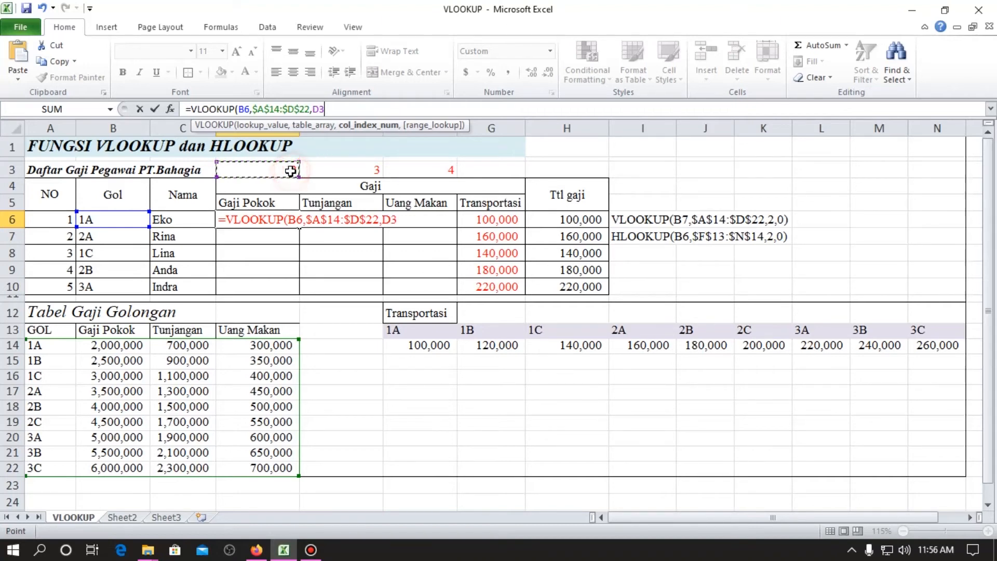
text(,0)
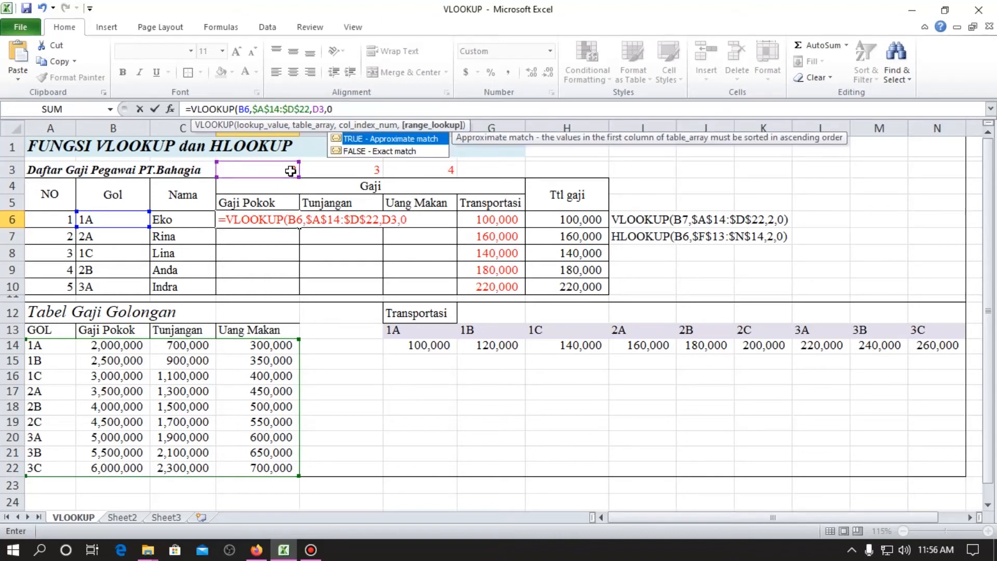
key(Return)
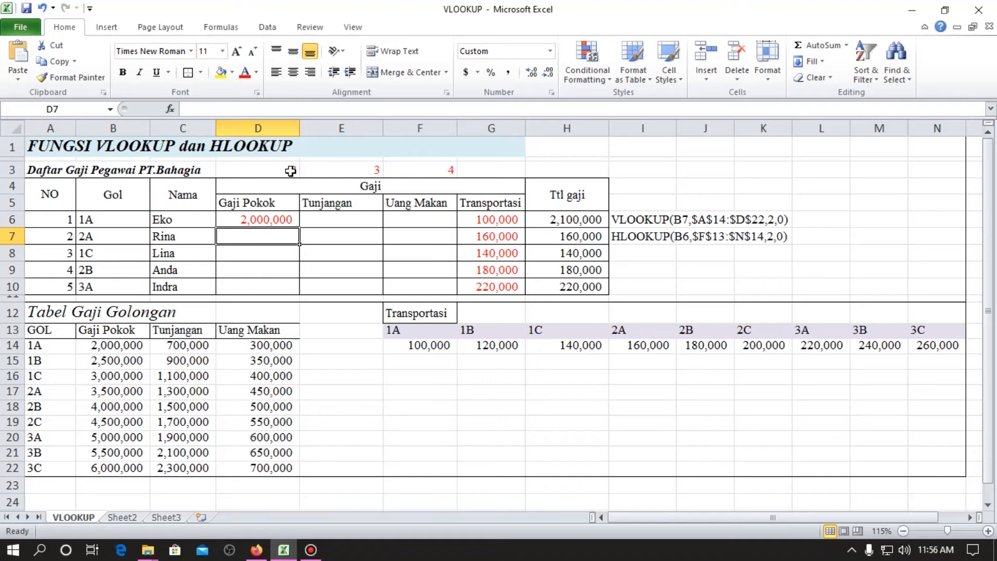
Copy the VLOOKUP formula from D6 across to the Tunjangan cell E6 and the Uang Makan cell F6.
key(Up)
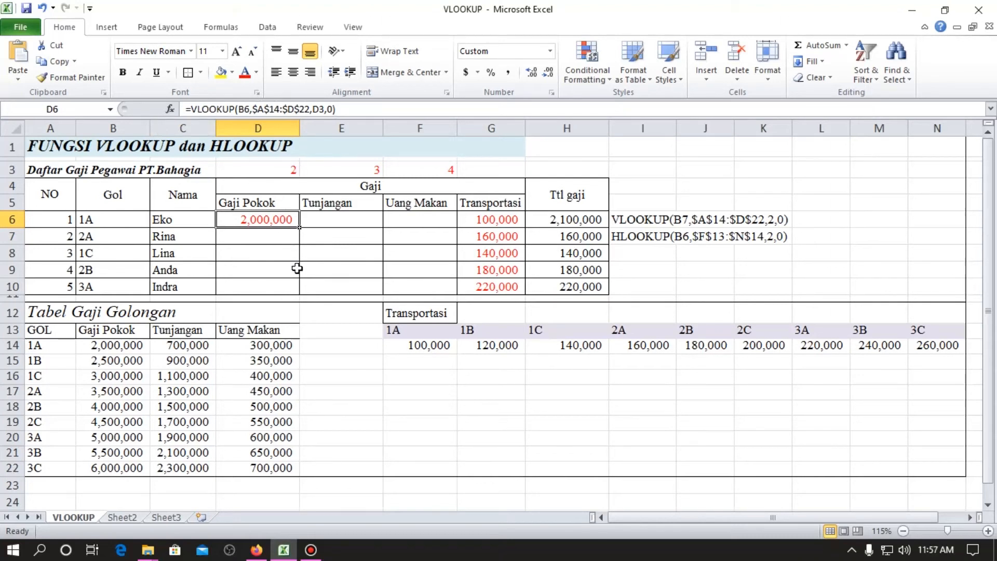
key(ctrl+c)
key(Right)
key(ctrl+v)
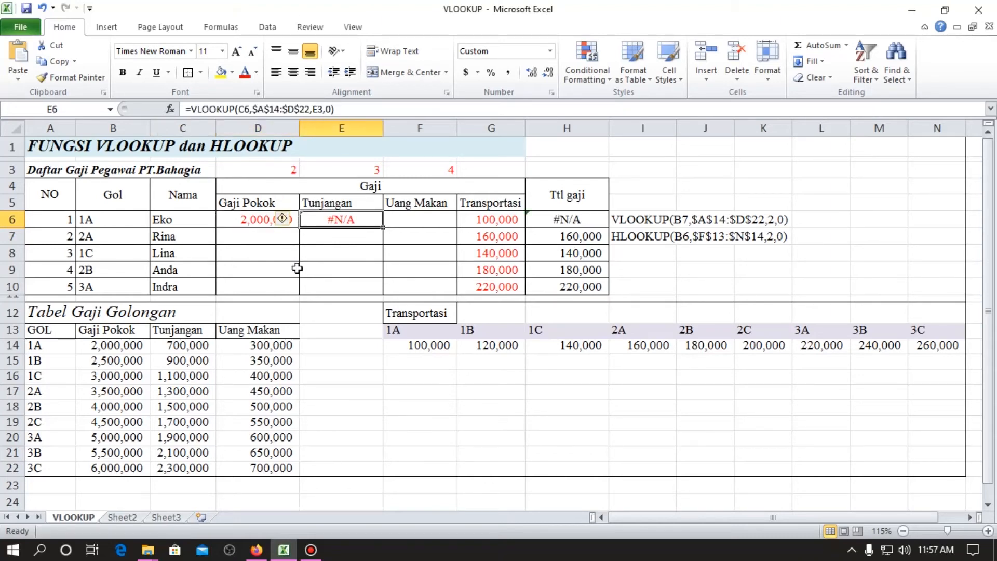
key(F2)
key(Escape)
key(ctrl+c)
key(Right)
key(Return)
Copy the Gaji Pokok VLOOKUP formula from D6 down to D7.
key(Left)
key(Left)
key(ctrl+c)
key(Down)
key(Return)
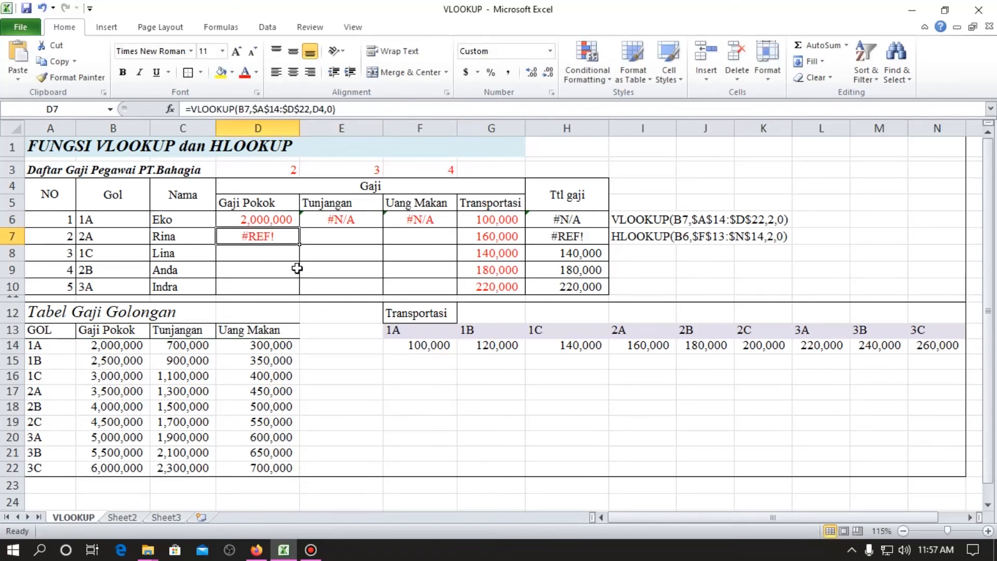
key(Down)
key(Up)
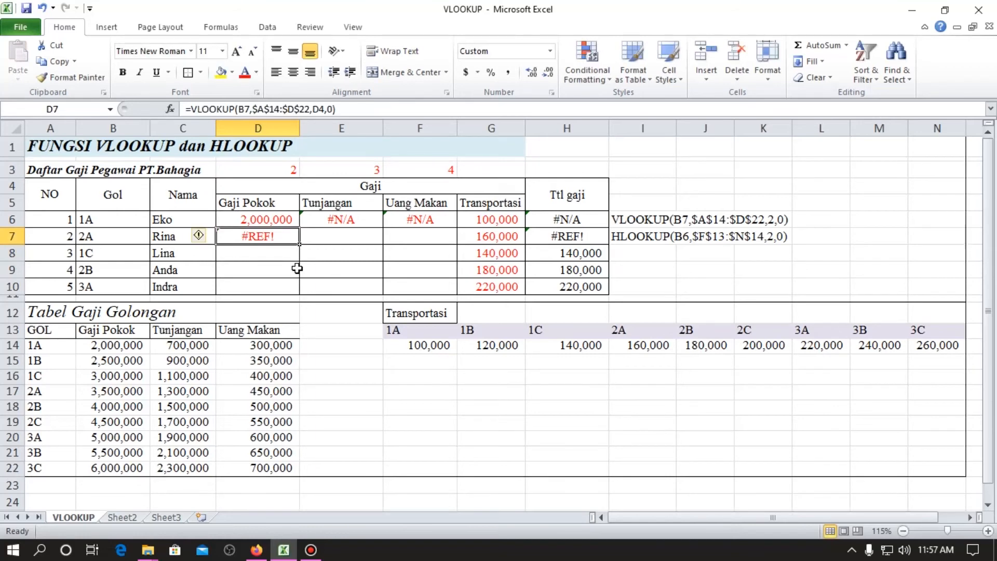
Compare the lookup value and column index references in the D6 and E6 VLOOKUP formulas.
key(Up)
key(F2)
key(Escape)
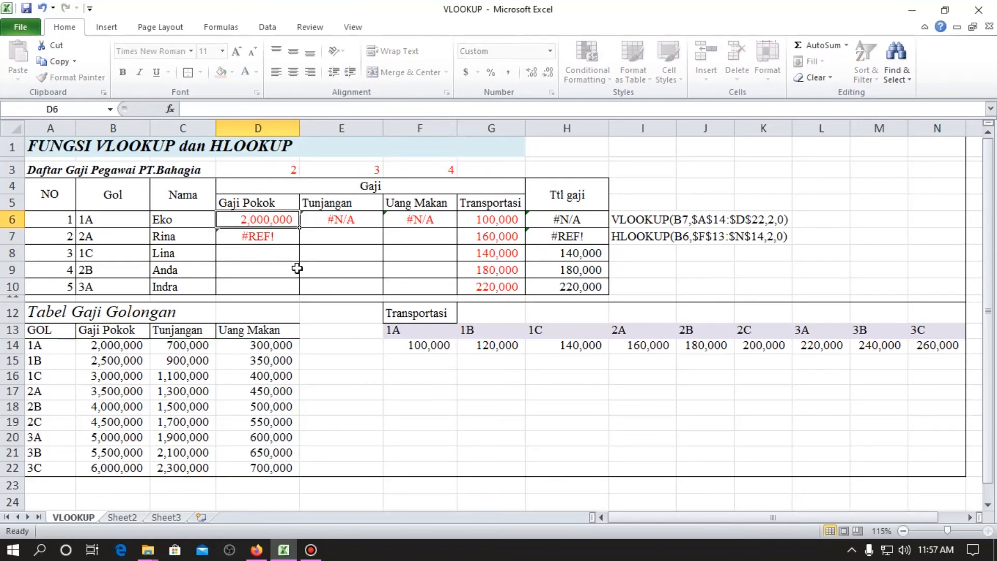
key(Right)
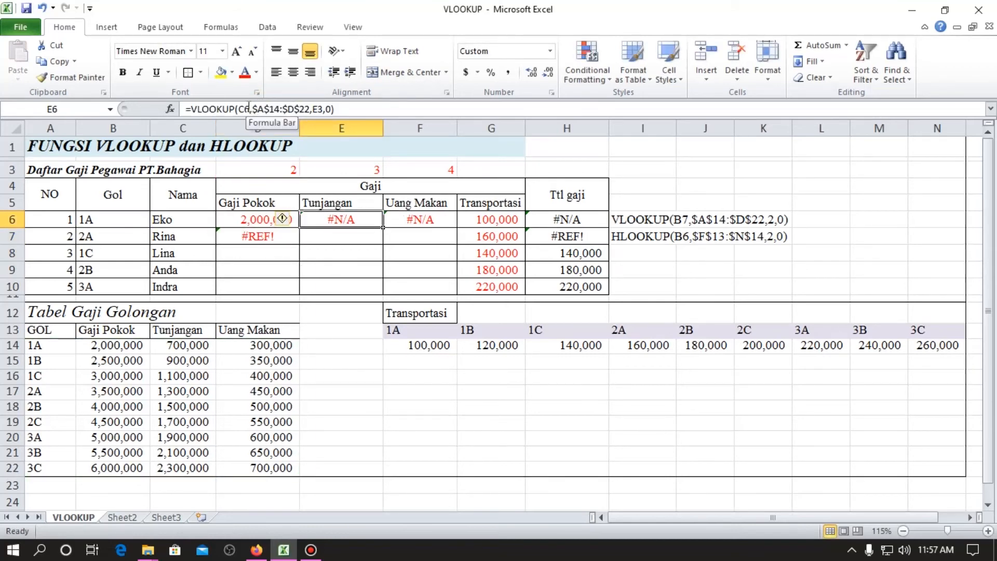
click(263, 220)
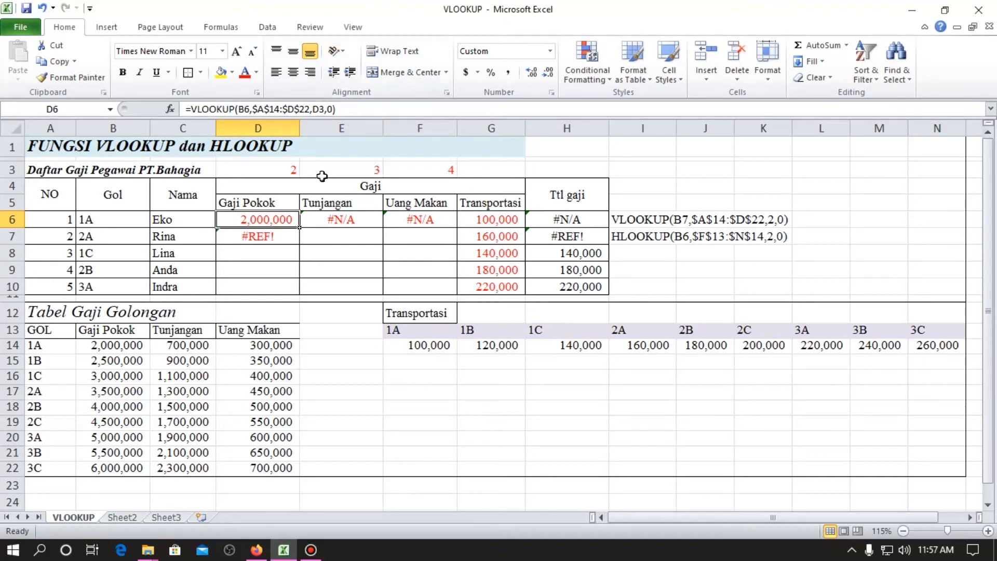
click(347, 109)
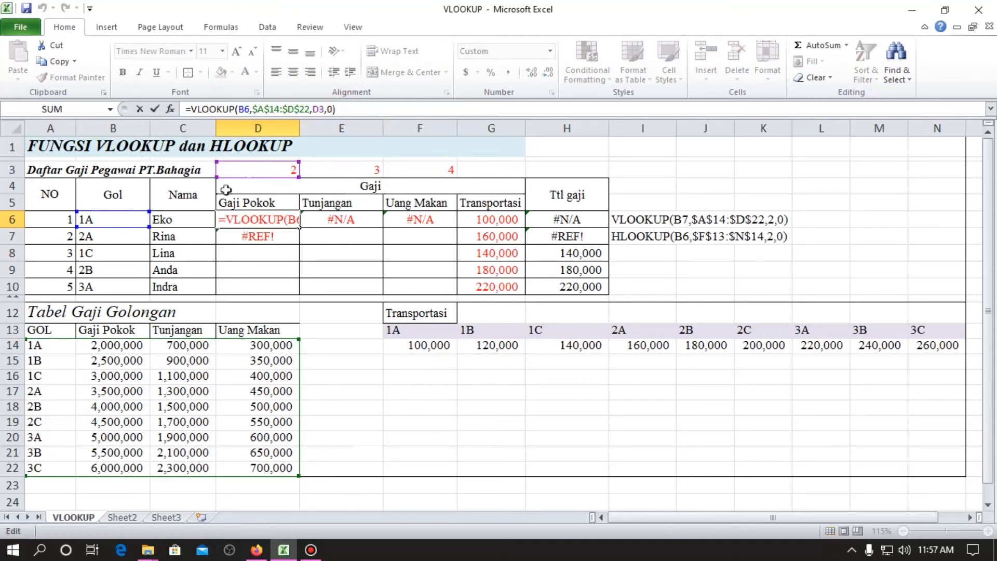
click(343, 221)
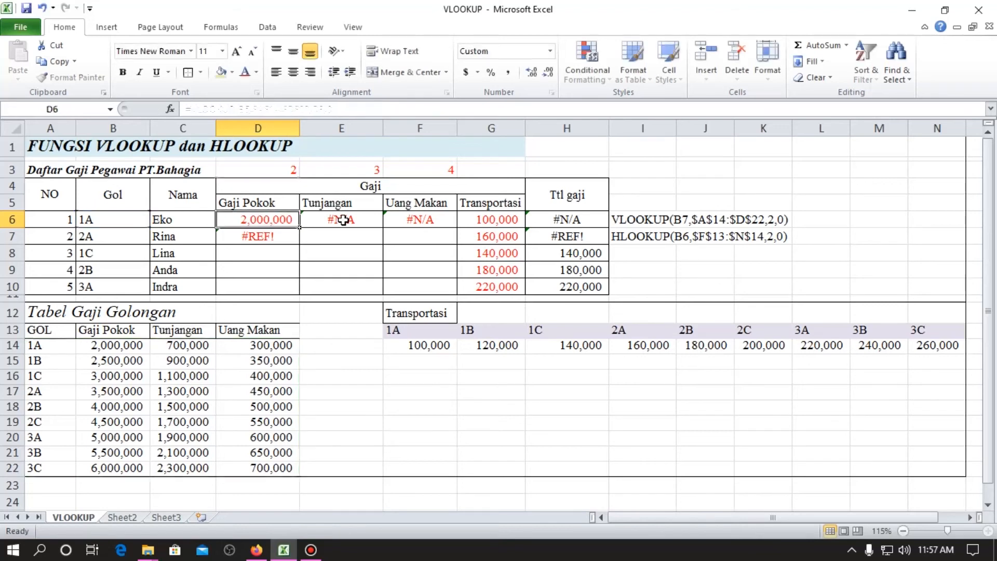
click(336, 109)
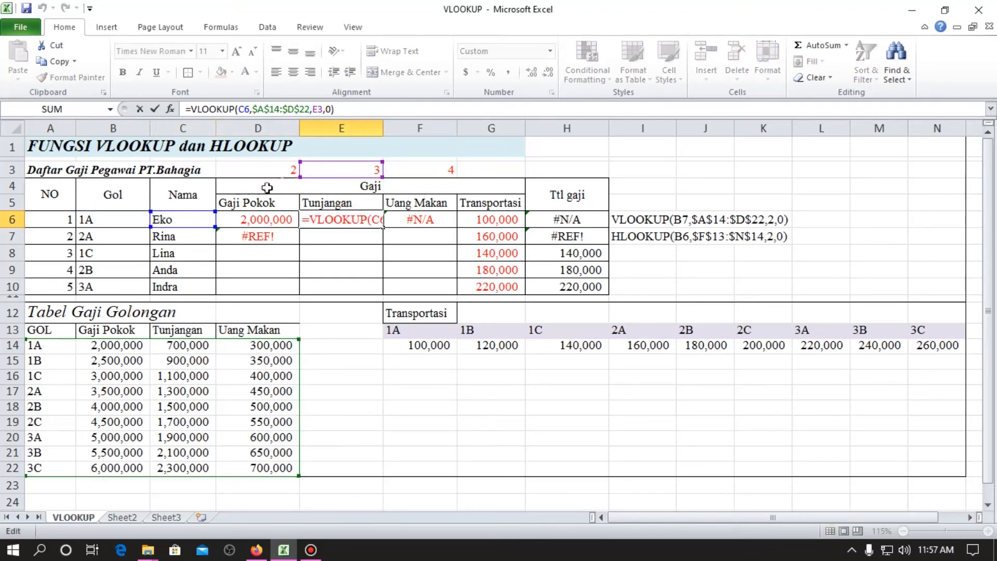
Make the lookup value's column absolute in the Gaji Pokok VLOOKUP formula in D6, changing the reference to $B6.
key(ctrl+Return)
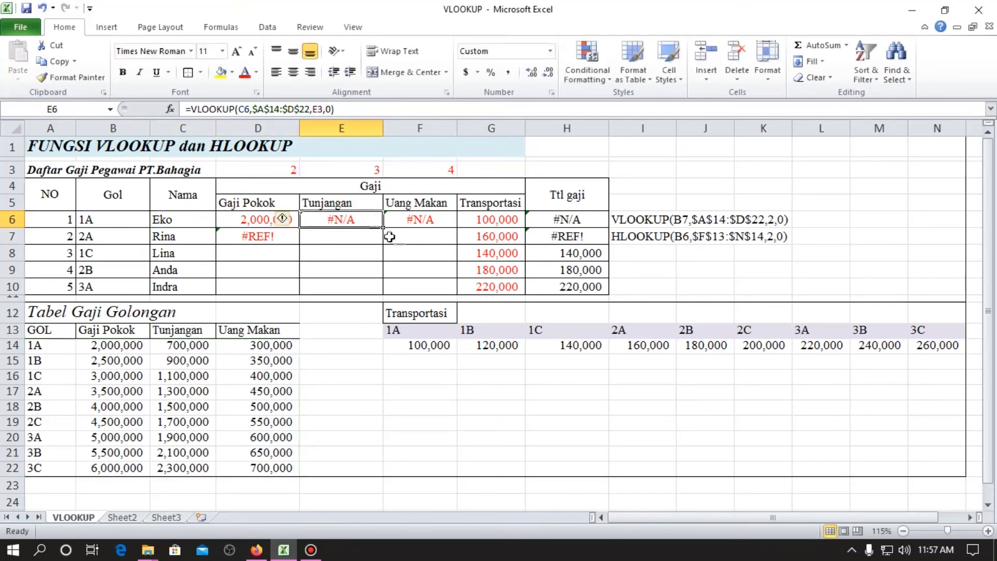
click(253, 214)
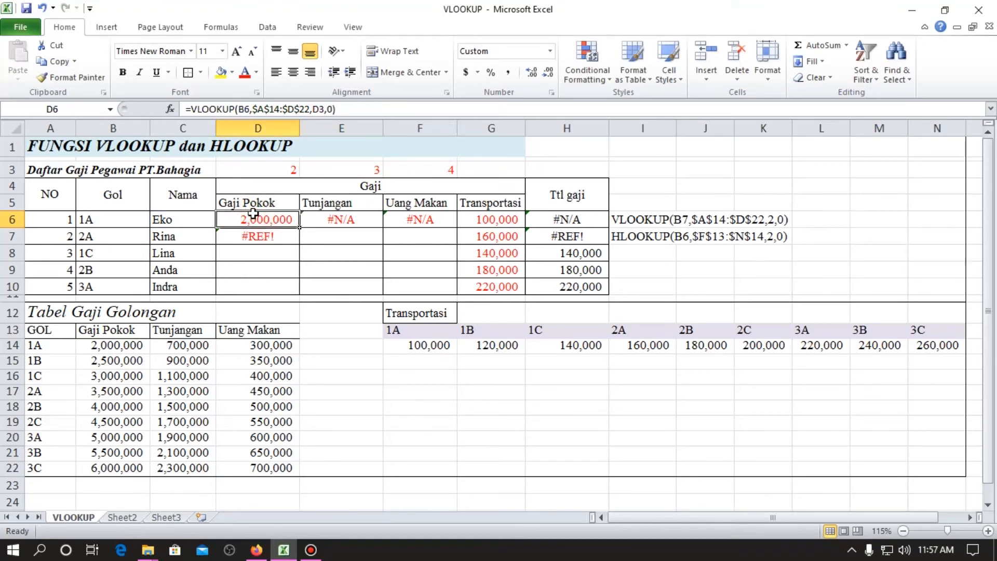
click(239, 109)
key(Escape)
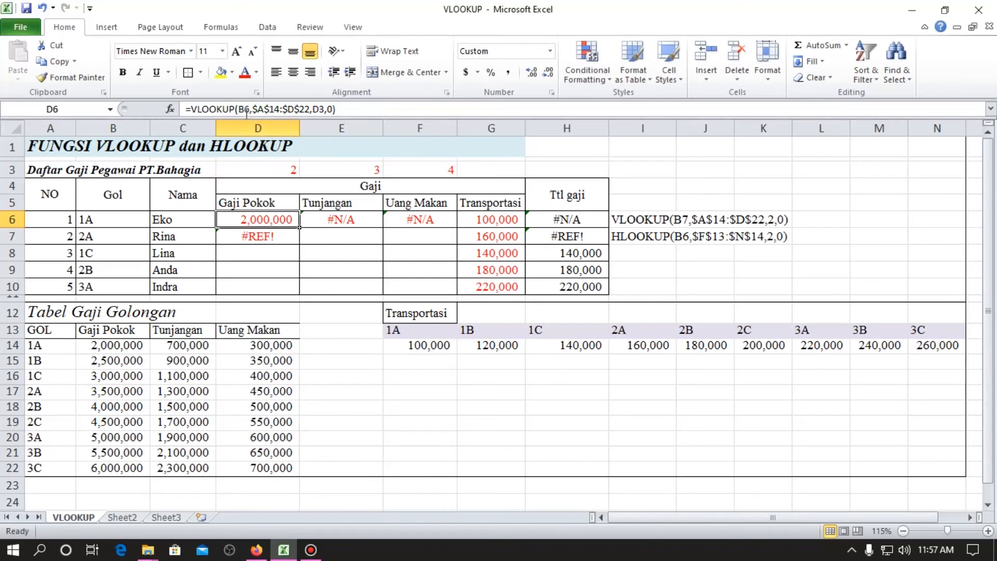
click(242, 109)
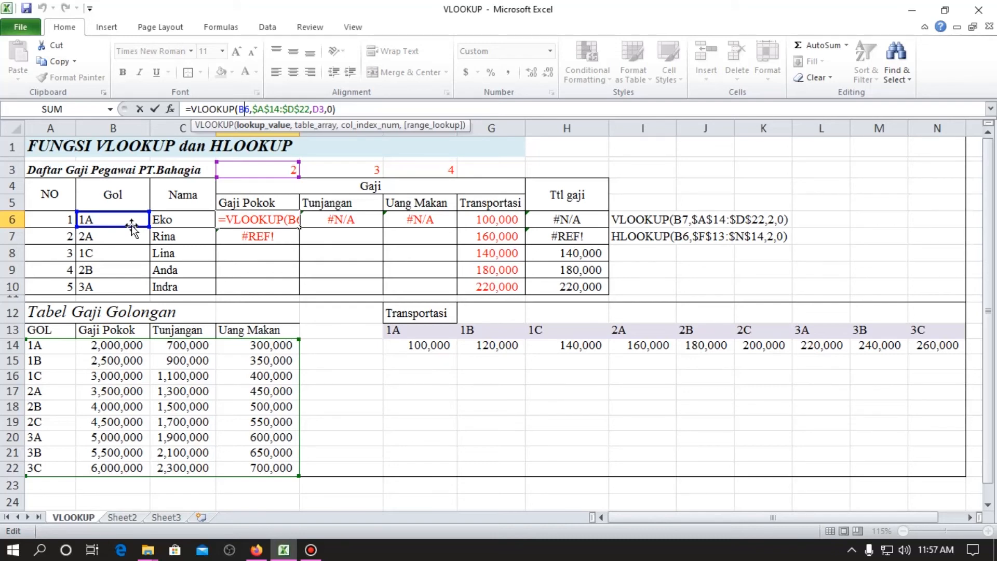
key(Left)
text($)
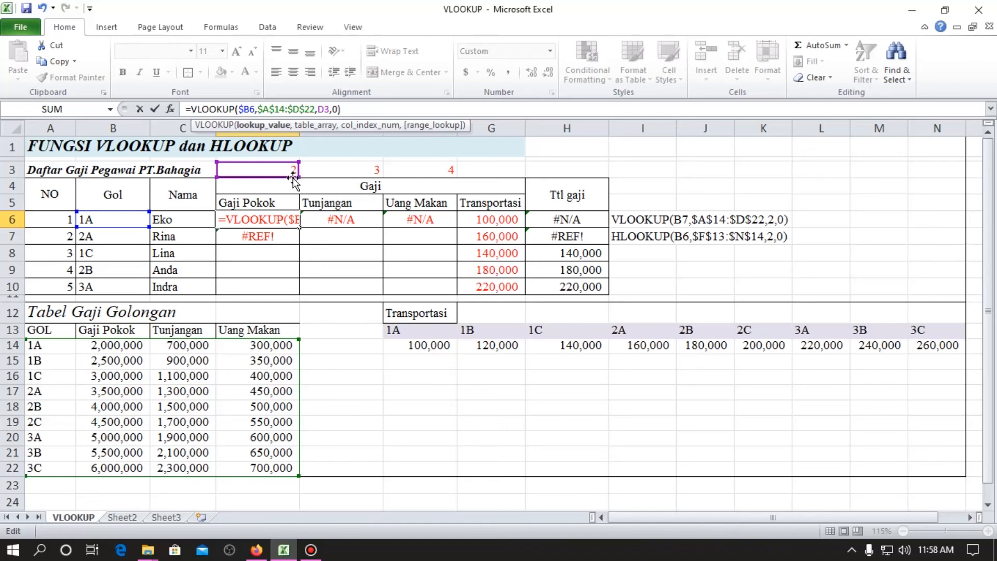
Make the row of the D6 formula's column index reference absolute as D$3 and enter the formula.
click(324, 109)
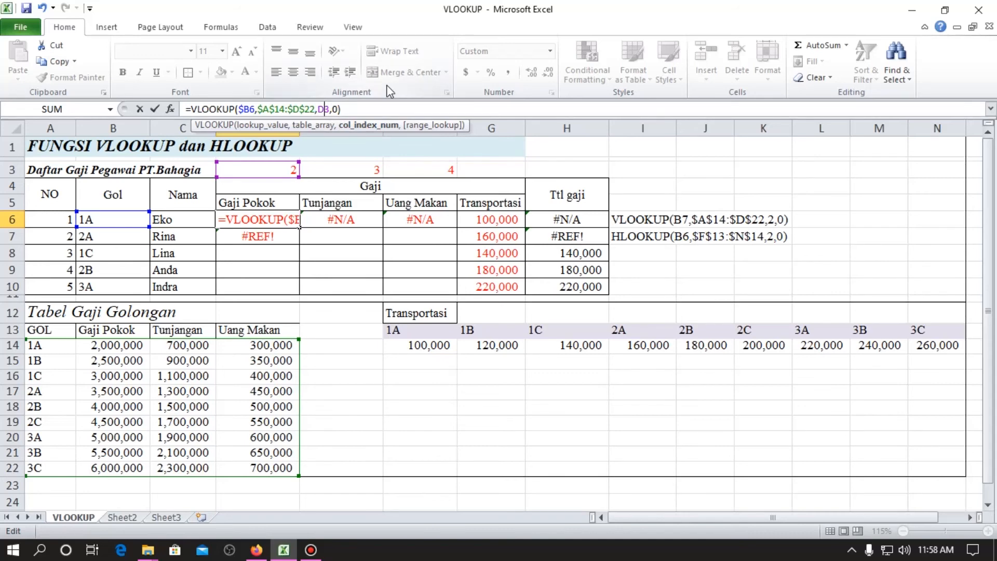
text($)
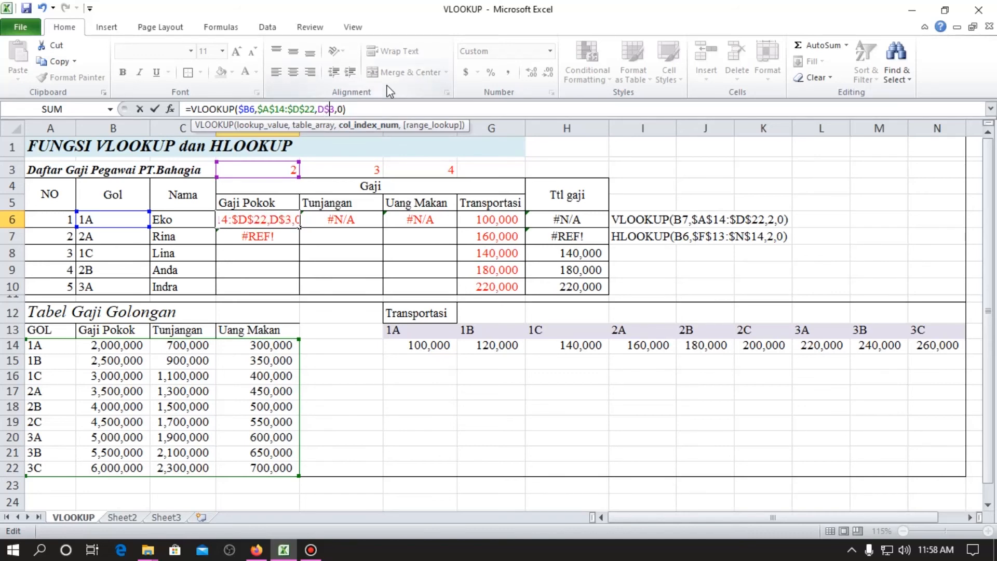
key(Return)
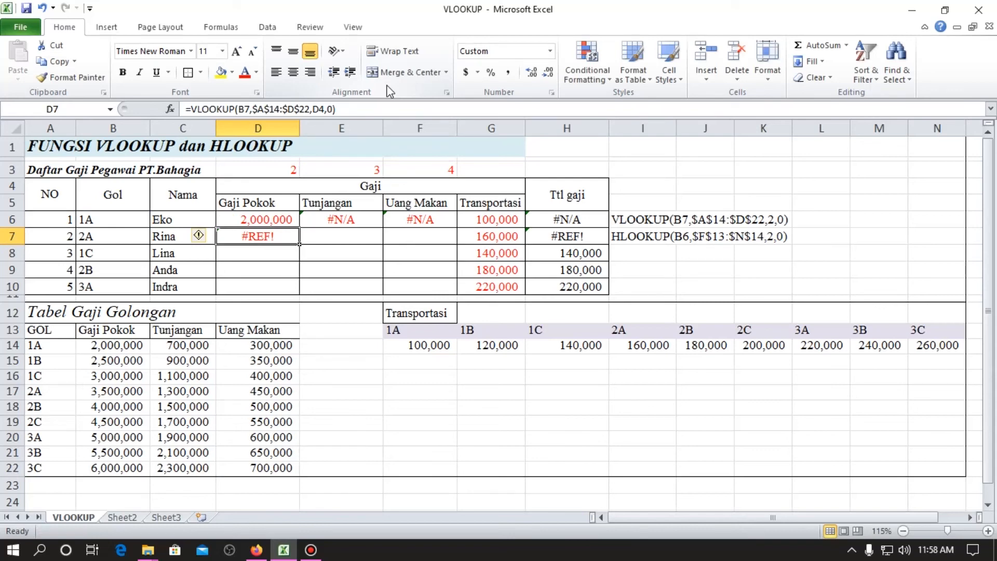
Copy the D6 VLOOKUP formula over the whole Gaji Pokok, Tunjangan and Uang Makan block D6:F10.
key(Up)
key(ctrl+c)
key(shift+Right)
key(shift+Right)
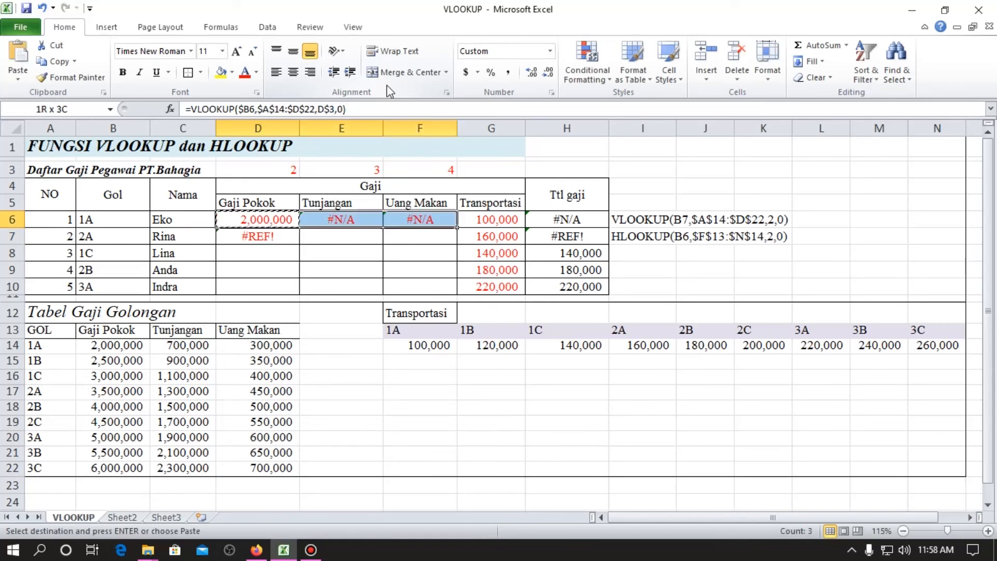
key(shift+Down)
key(shift+Down)
key(shift+Down)
key(shift+Down)
key(Return)
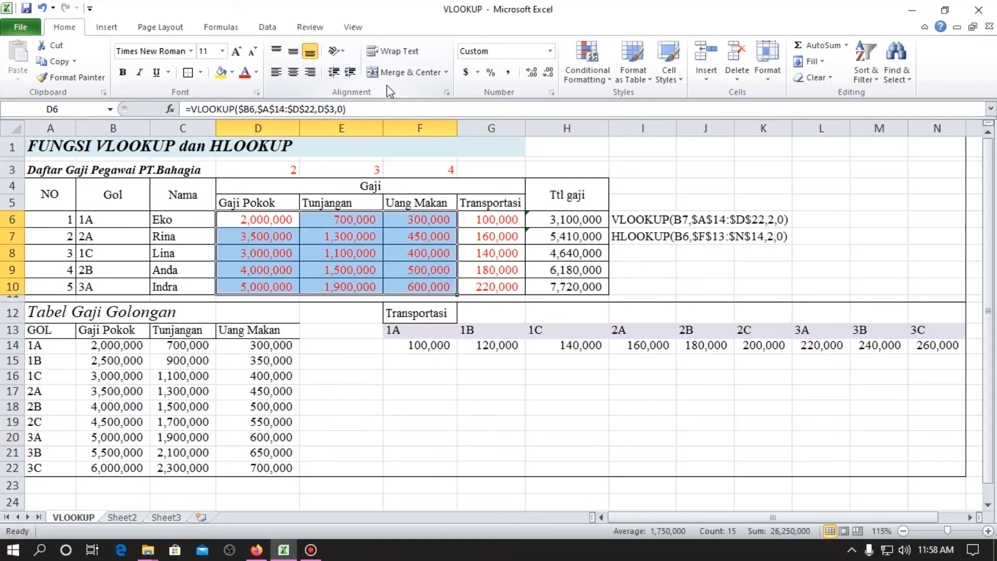
Cross-check the row 10 total for group 3A by entering =B20+C20+D20+L14 in I10.
click(599, 287)
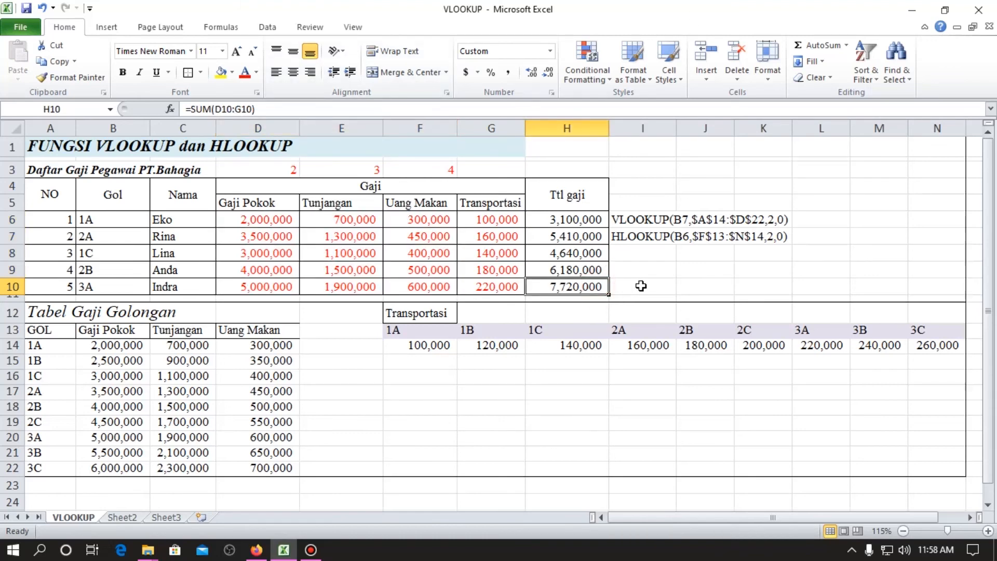
click(85, 287)
click(207, 289)
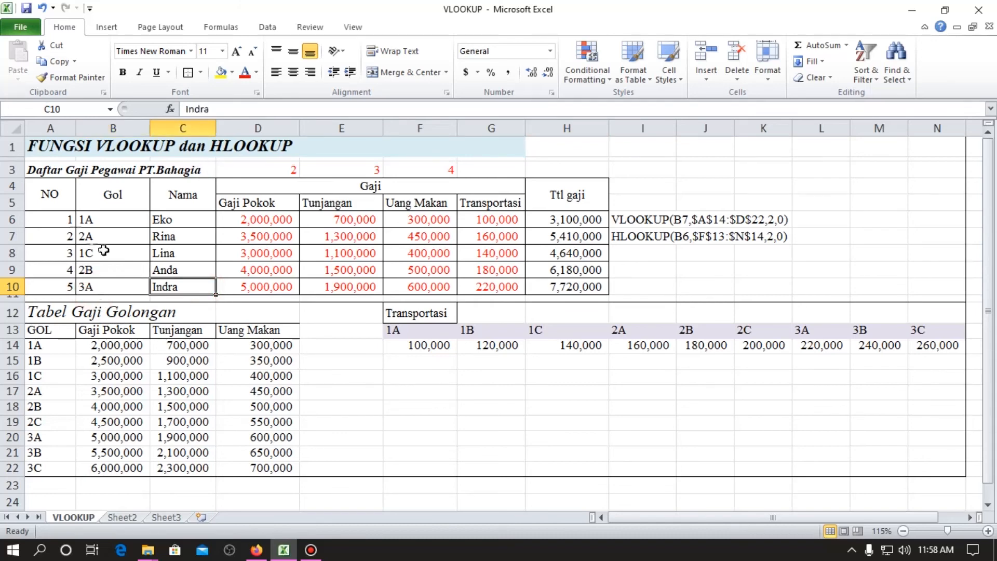
click(114, 285)
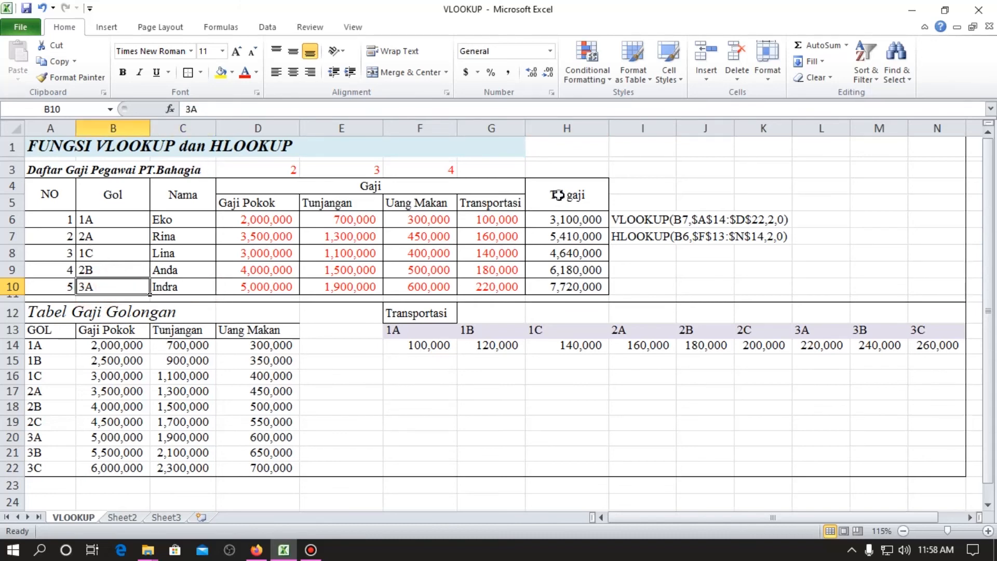
click(570, 292)
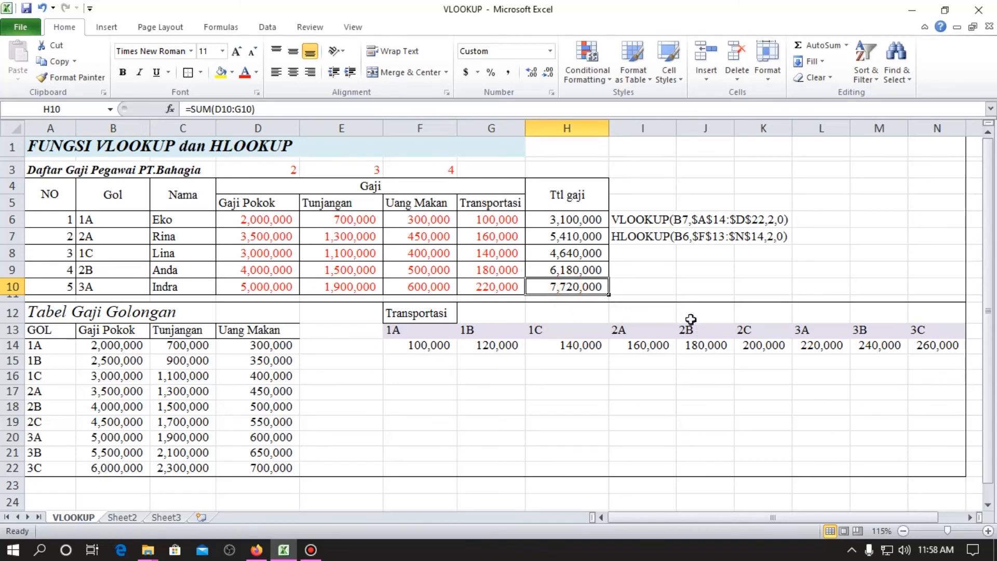
click(645, 289)
text(=)
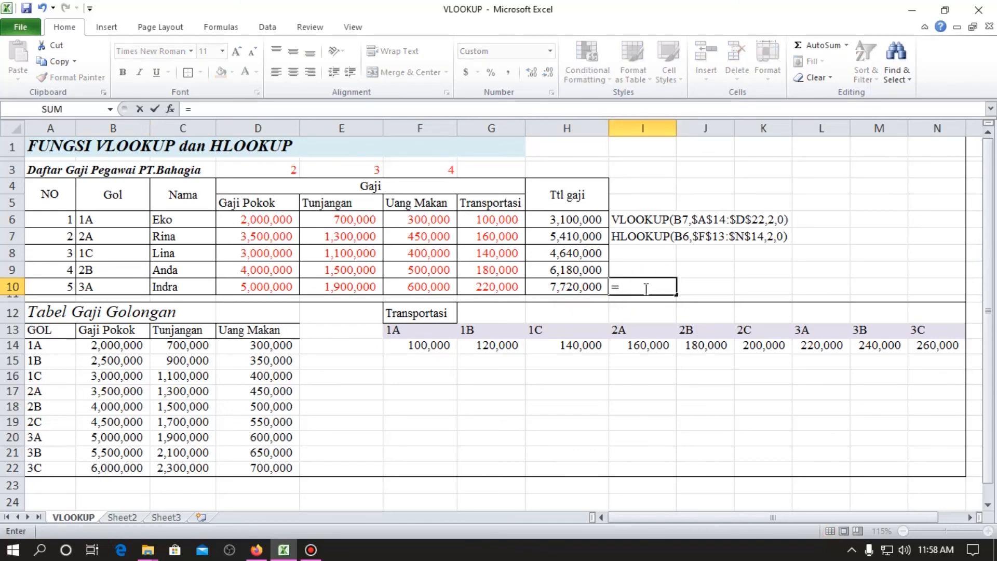
click(120, 438)
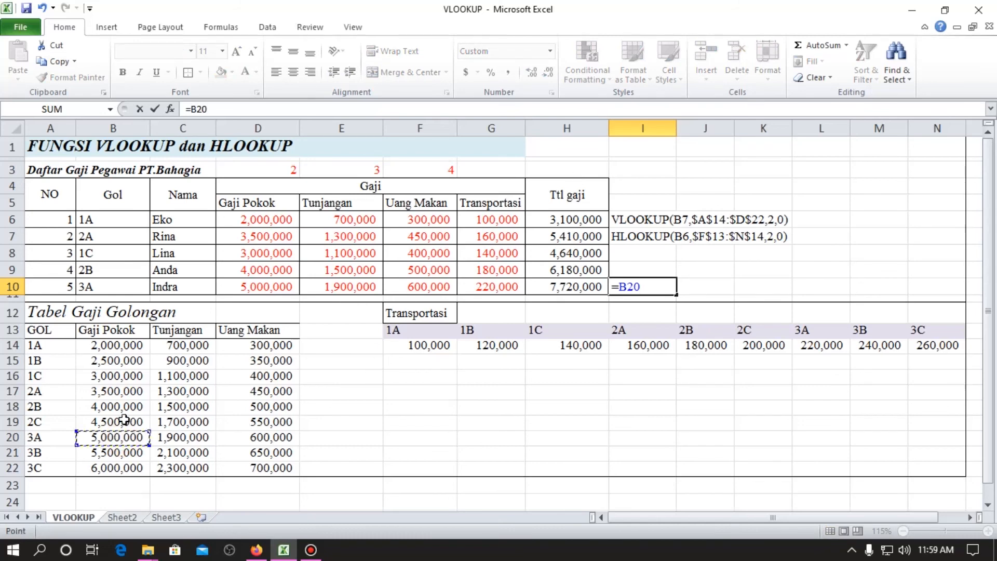
text(+)
click(188, 433)
text(+)
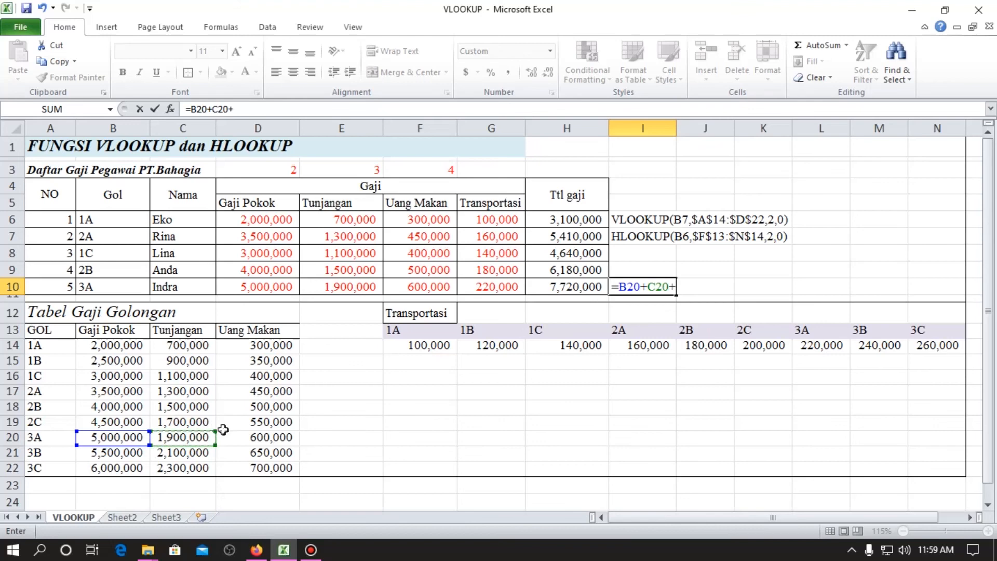
click(258, 437)
text(+)
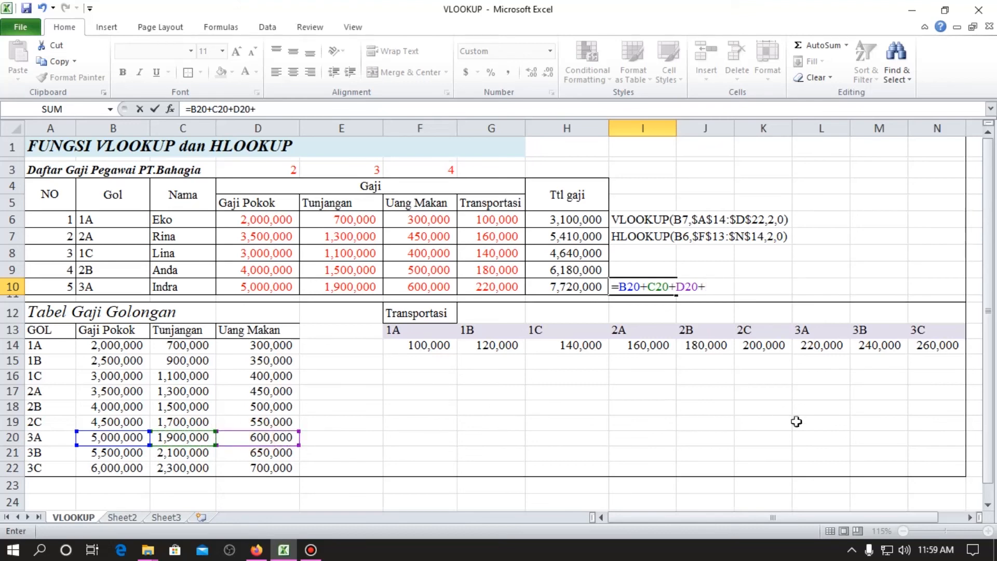
click(822, 345)
key(Return)
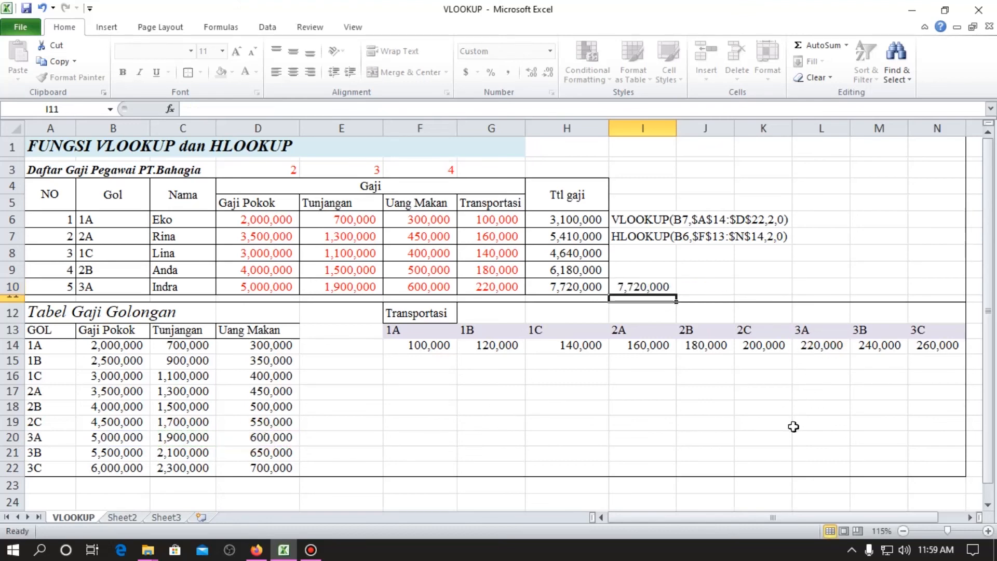
Cross-check the row 9 total for group 2B by entering =B18+C18+D18+J14 in I9.
click(644, 276)
text(=)
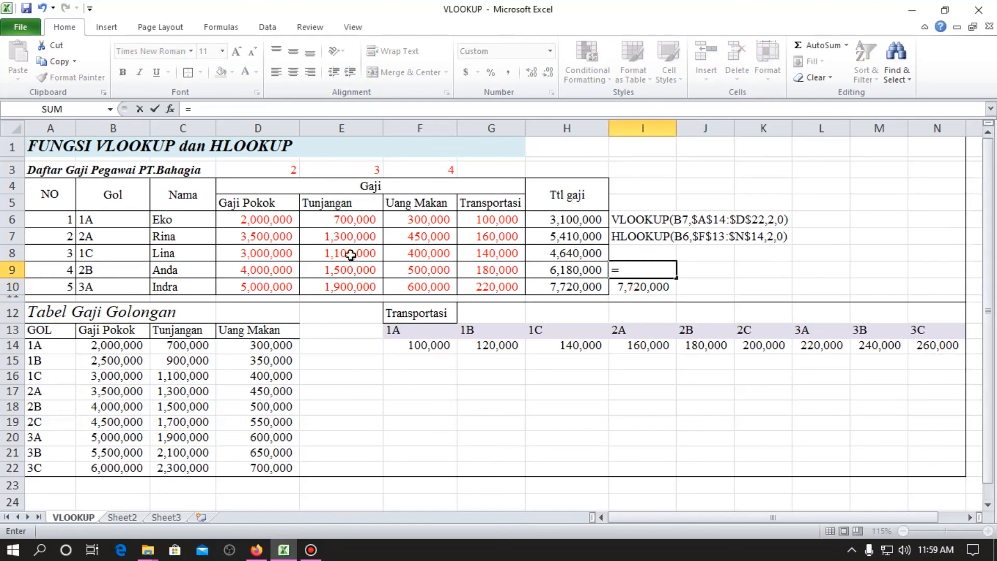
click(115, 407)
text(+)
click(162, 408)
text(+)
click(273, 409)
text(+)
click(695, 346)
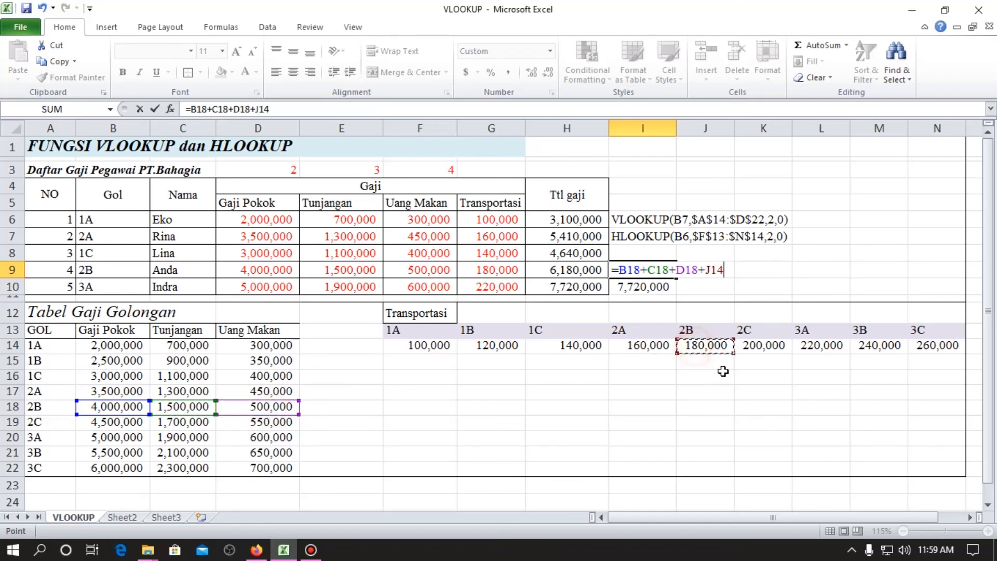
key(Return)
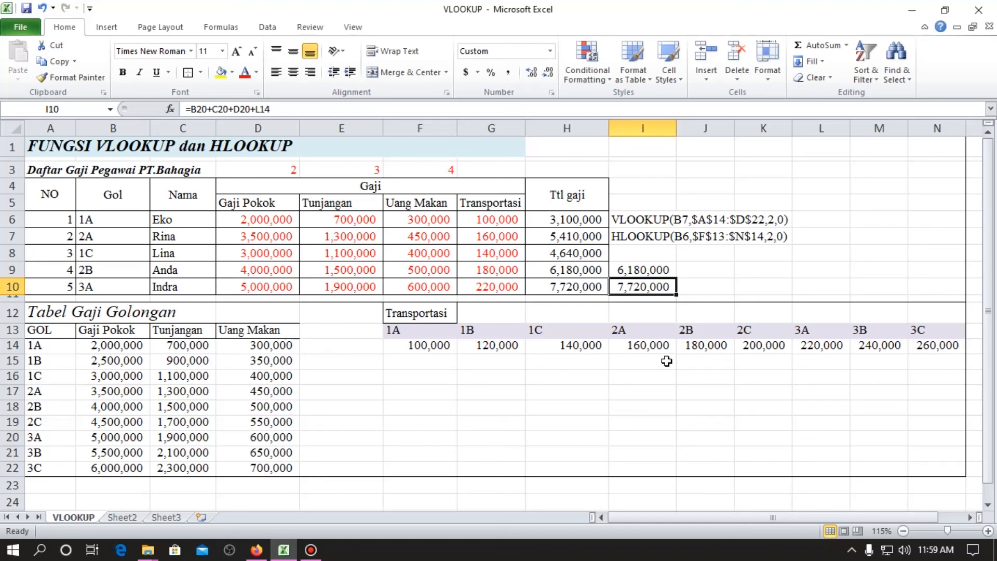
Set the font colour of the salary component values in D6:G10 to black.
drag(261, 220, 512, 287)
click(257, 72)
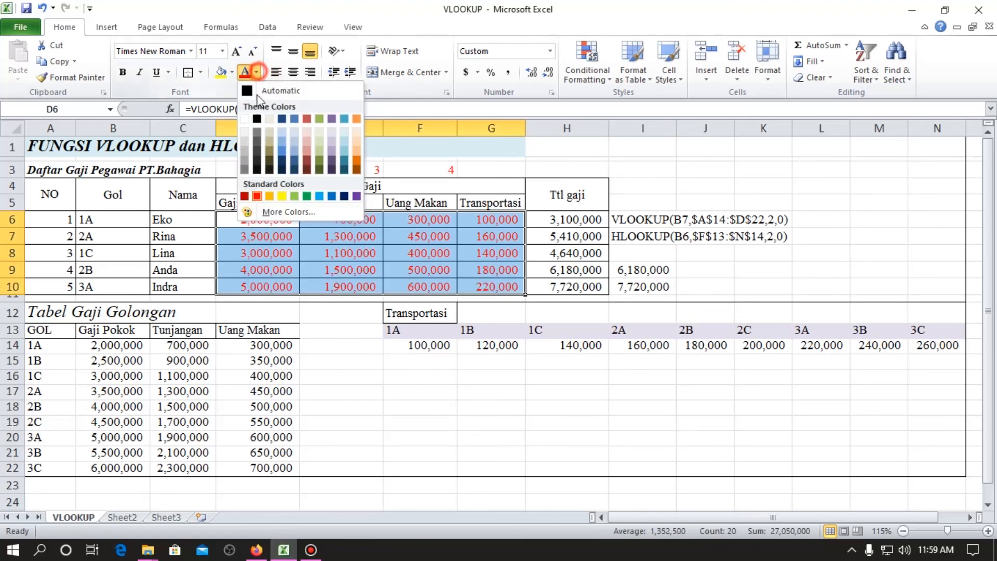
click(247, 123)
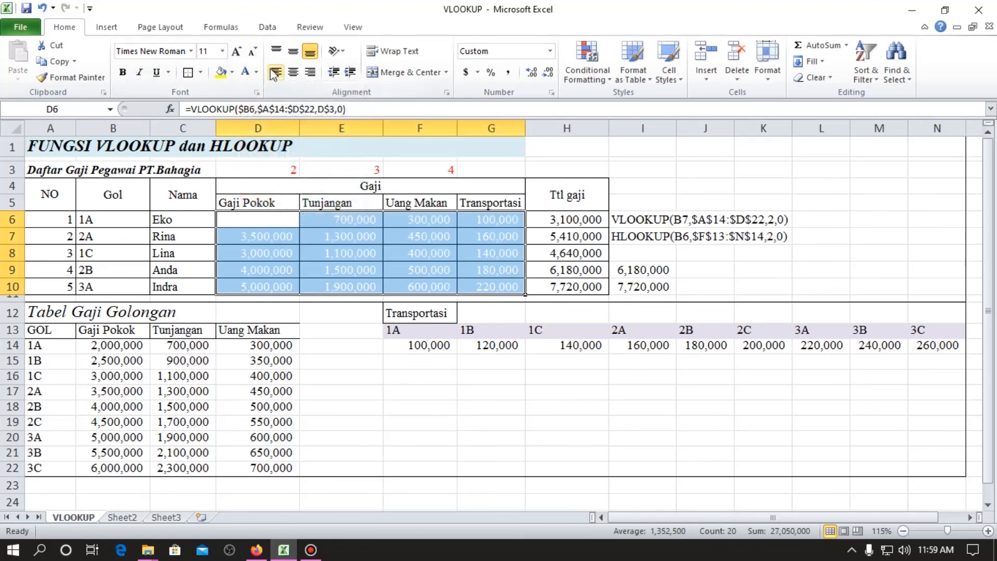
click(261, 75)
click(259, 123)
Hide the column index helper numbers in D3:G3 by setting their font colour to white.
drag(263, 170, 488, 177)
click(256, 72)
click(247, 123)
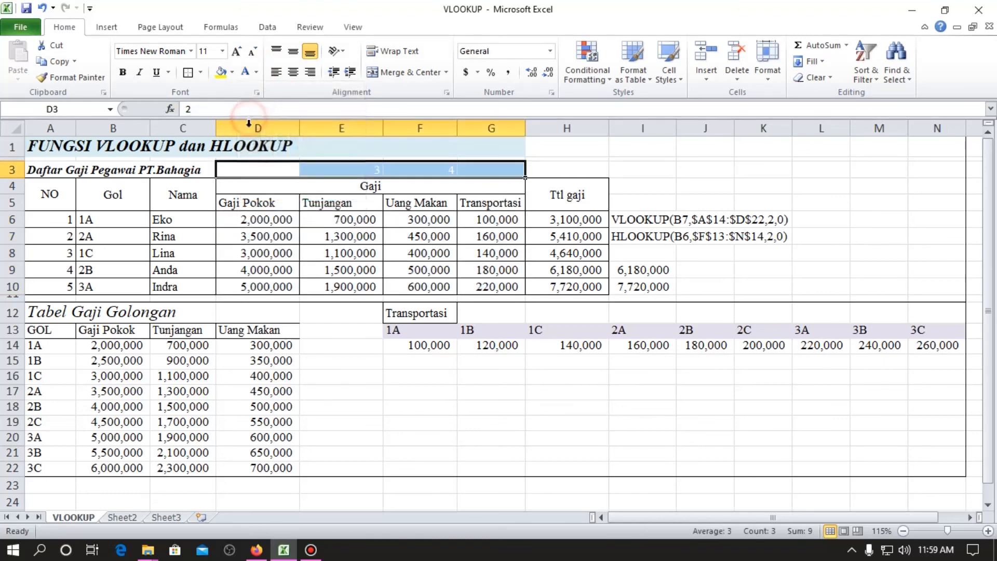
click(321, 288)
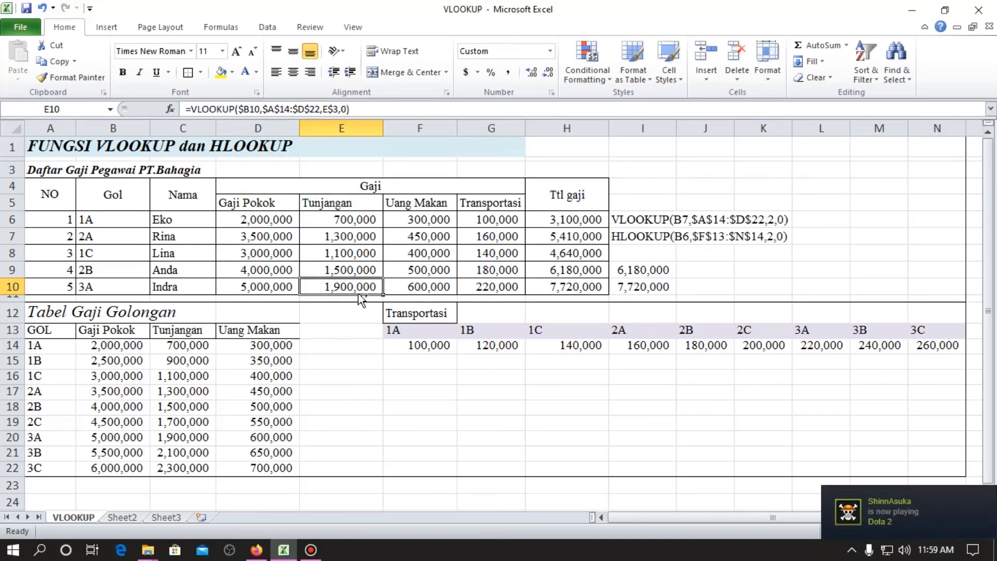